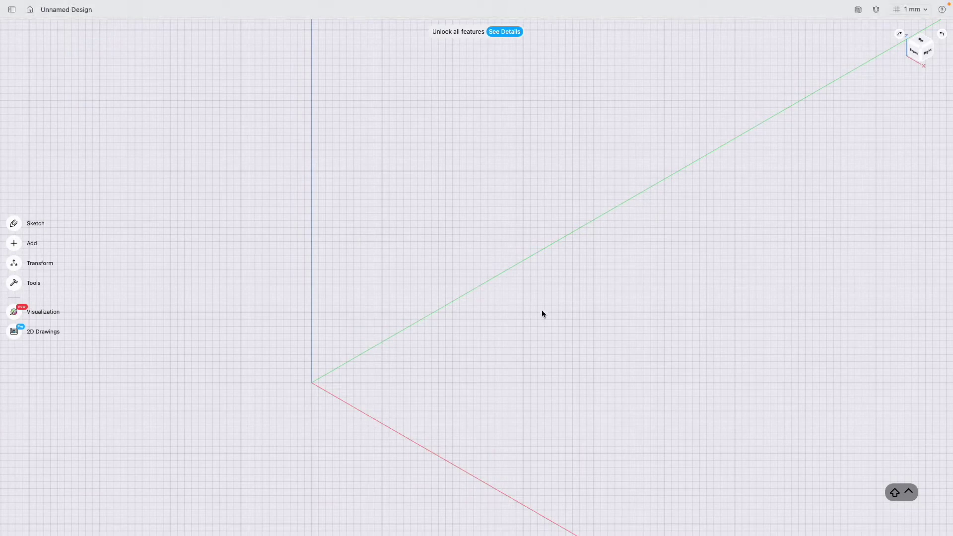
Step: Pan the empty design and switch to the Front view from the view cube
{"action": "scroll", "coordinate": [539, 310], "scroll_direction": "down", "scroll_amount": 5}
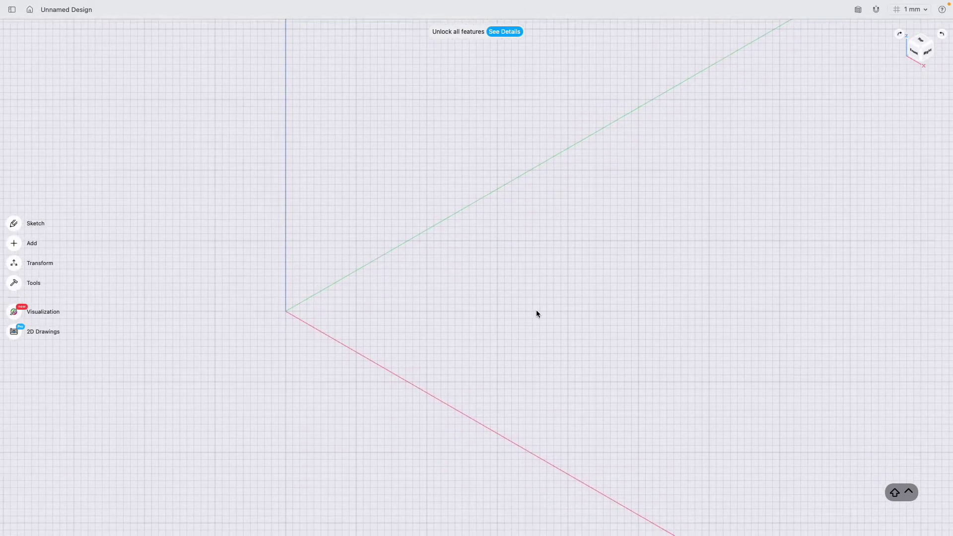
{"action": "scroll", "coordinate": [535, 312], "scroll_direction": "right", "scroll_amount": 3}
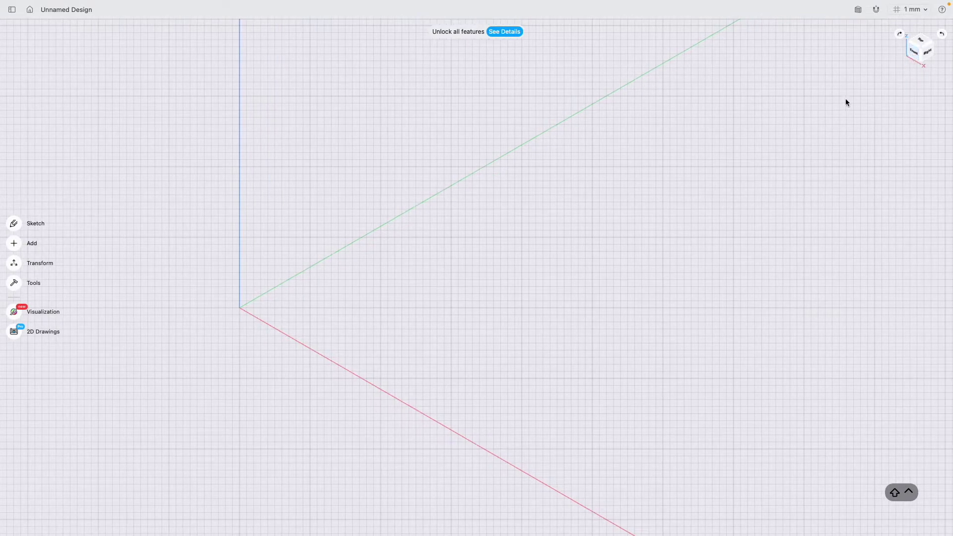
{"action": "left_click", "coordinate": [912, 52]}
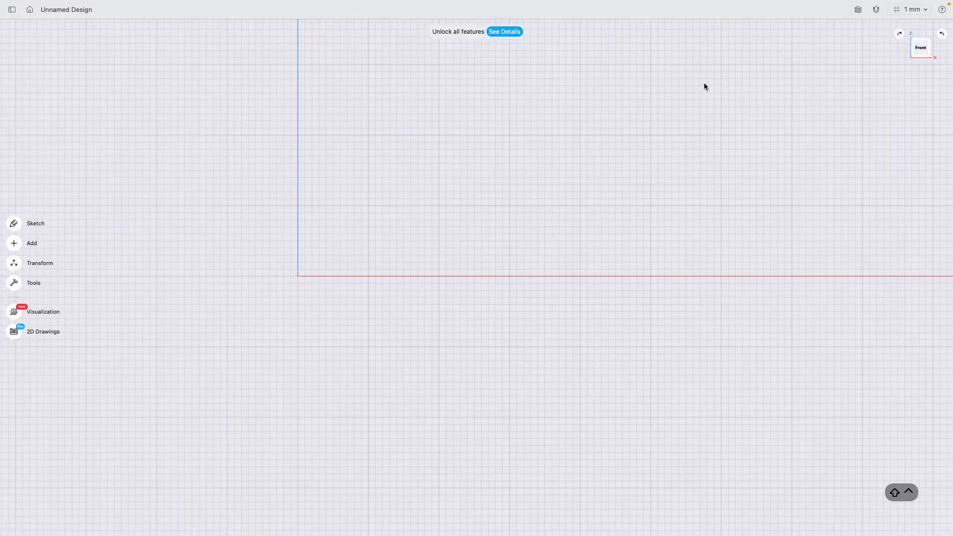
{"action": "scroll", "coordinate": [575, 117], "scroll_direction": "right", "scroll_amount": 3}
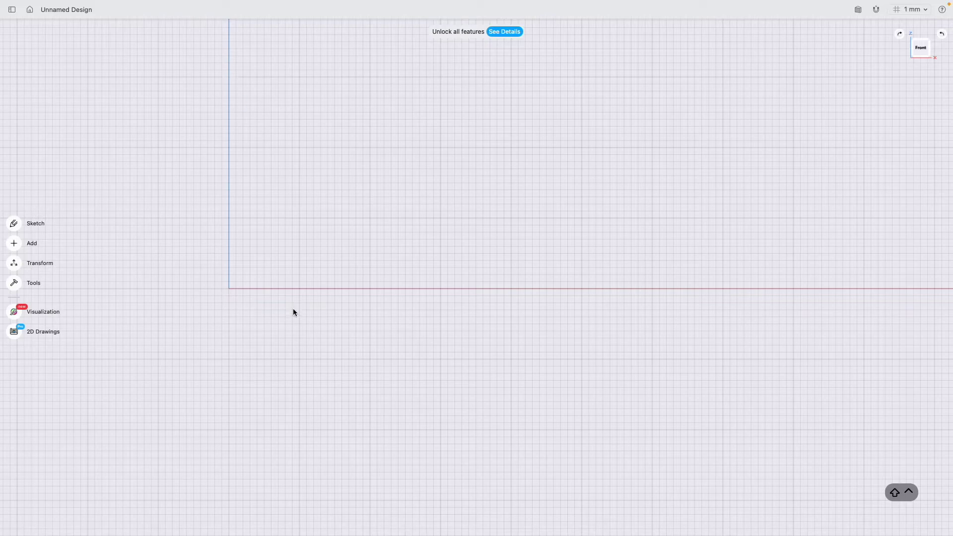
{"action": "scroll", "coordinate": [347, 291], "scroll_direction": "up", "scroll_amount": 5}
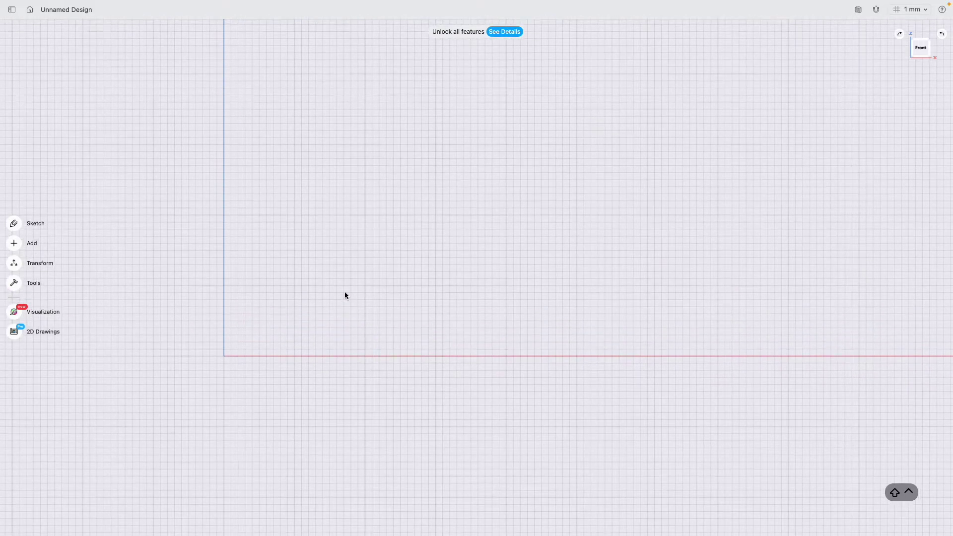
{"action": "scroll", "coordinate": [361, 292], "scroll_direction": "up", "scroll_amount": 3}
{"action": "scroll", "coordinate": [362, 292], "scroll_direction": "right", "scroll_amount": 2}
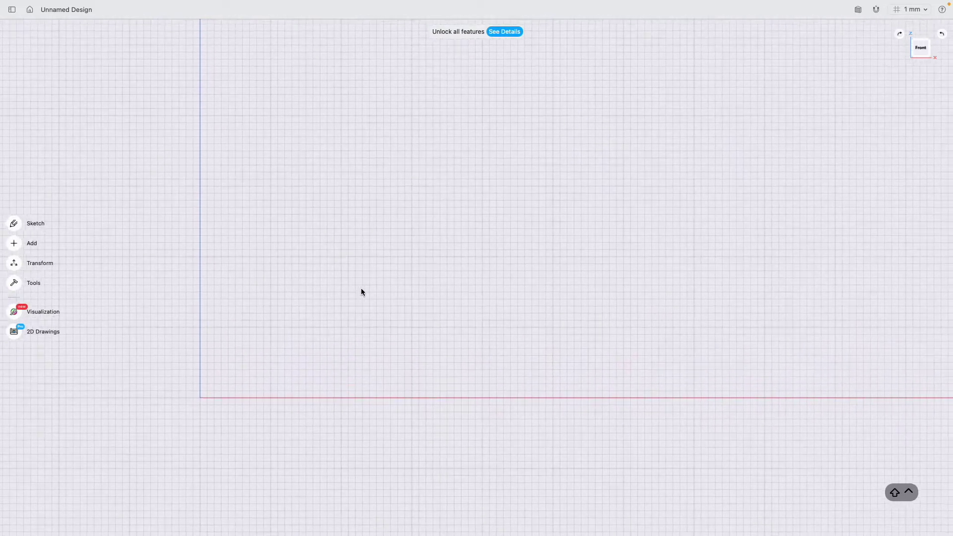
Step: Start a sketch and draw a three-point arc from the origin up the vertical axis, bulging left
{"action": "left_click", "coordinate": [19, 225]}
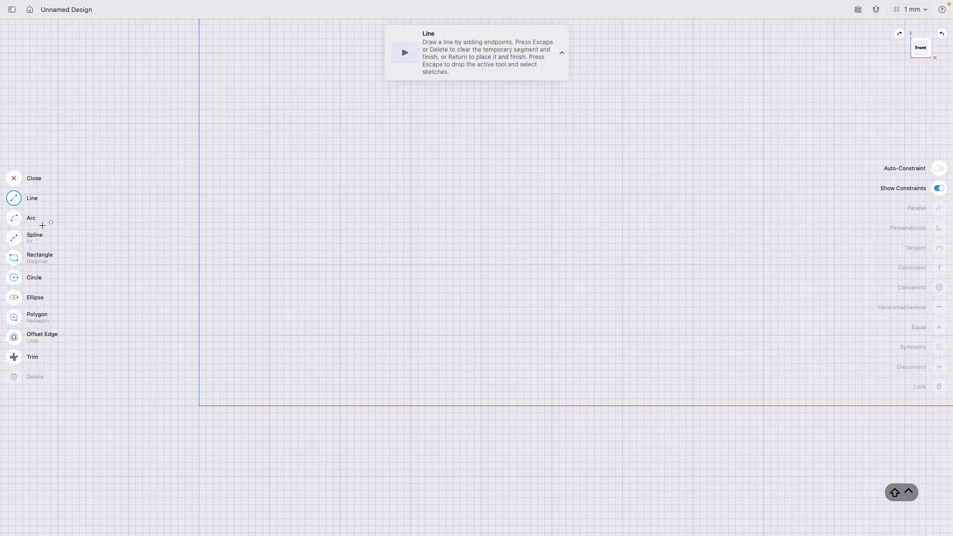
{"action": "left_click", "coordinate": [21, 219]}
{"action": "scroll", "coordinate": [206, 377], "scroll_direction": "left", "scroll_amount": 2}
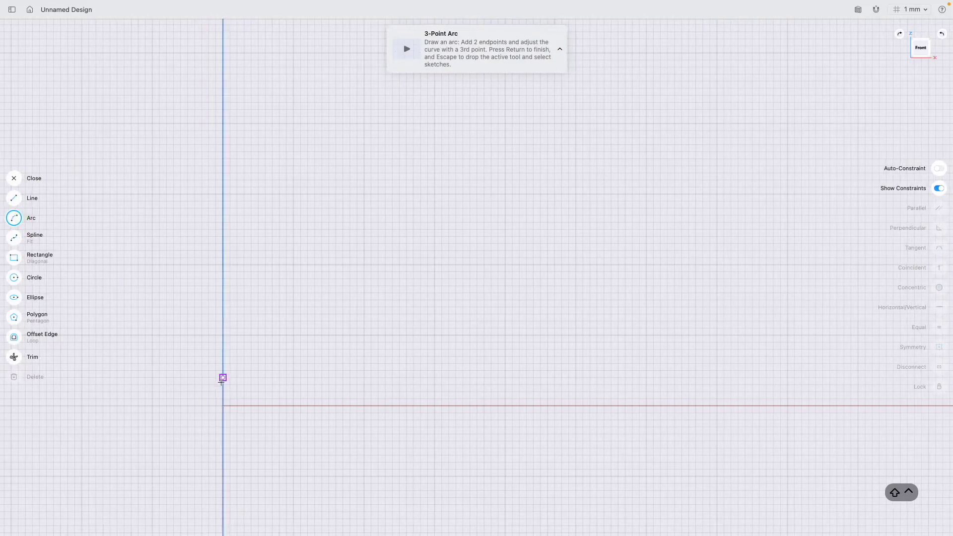
{"action": "left_click", "coordinate": [222, 405]}
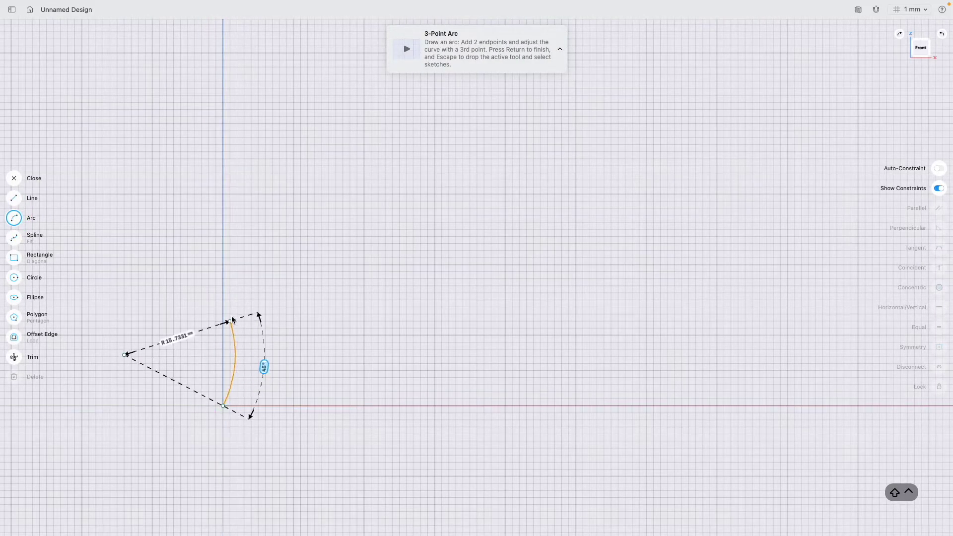
{"action": "left_click", "coordinate": [223, 269]}
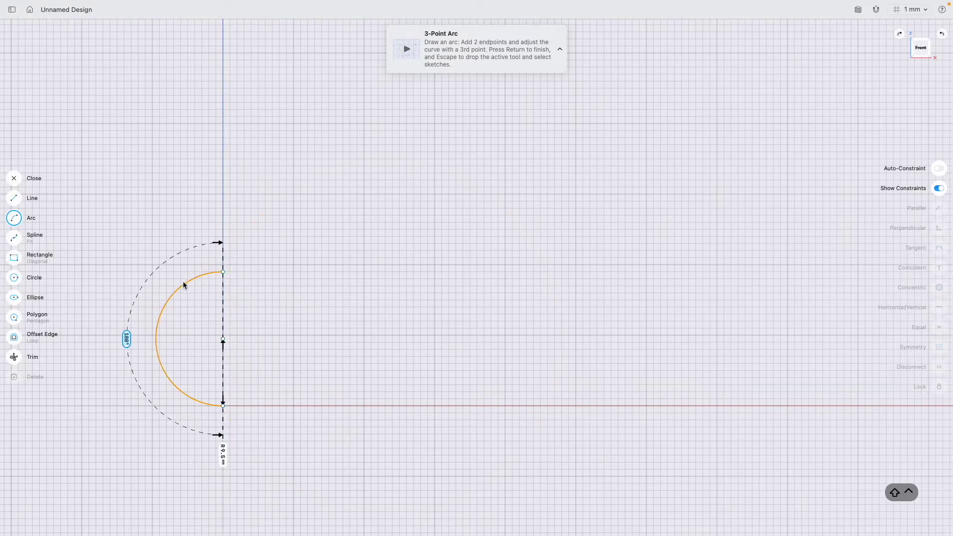
{"action": "left_click", "coordinate": [184, 284]}
Step: Finish the 9.5 mm semicircular arc and select it to show its dimensions
{"action": "scroll", "coordinate": [217, 438], "scroll_direction": "down", "scroll_amount": 2}
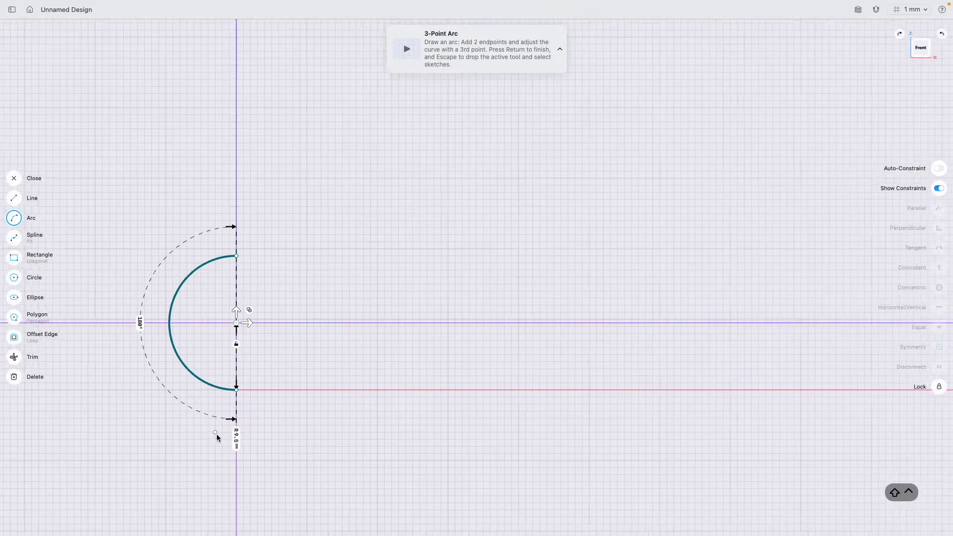
{"action": "scroll", "coordinate": [217, 437], "scroll_direction": "left", "scroll_amount": 5}
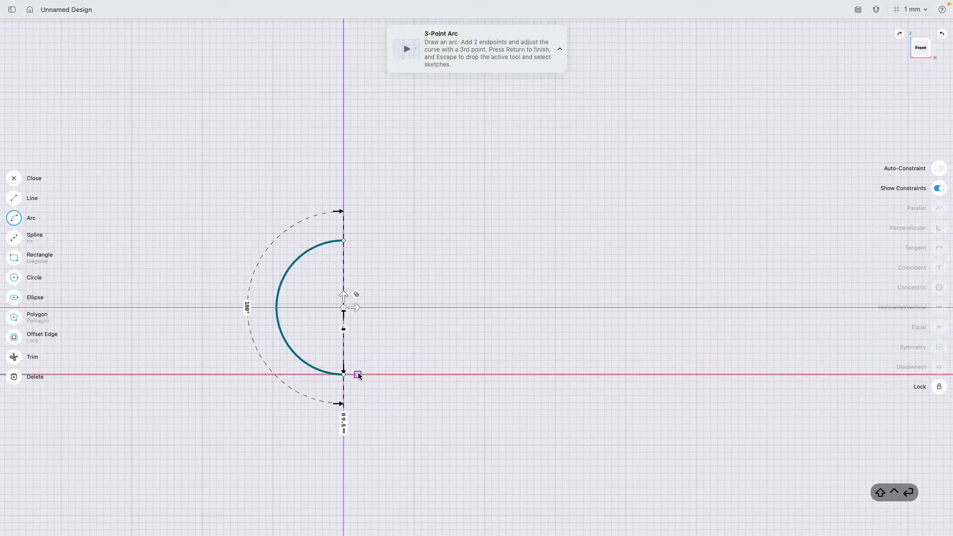
{"action": "key", "text": "Return"}
{"action": "key", "text": "Escape"}
{"action": "scroll", "coordinate": [338, 373], "scroll_direction": "right", "scroll_amount": 1}
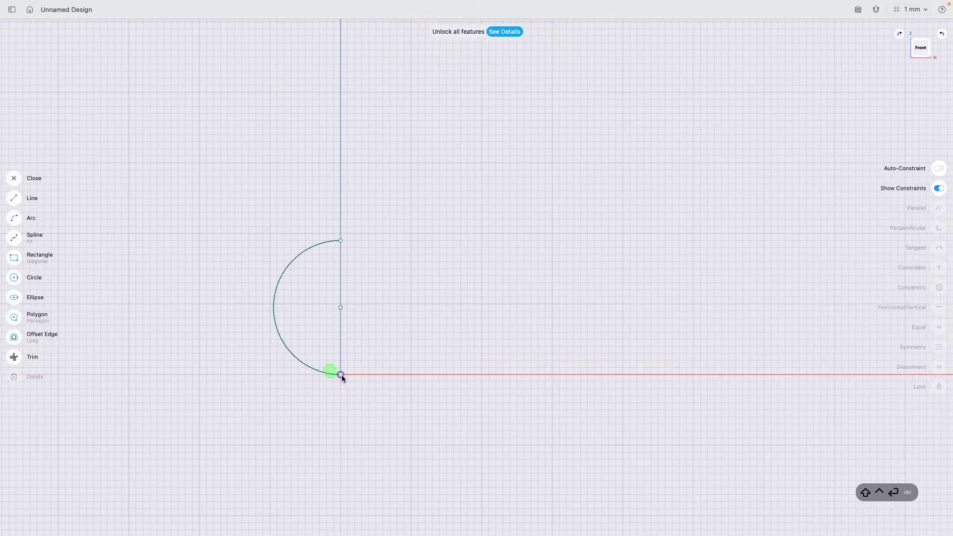
{"action": "left_click", "coordinate": [274, 321]}
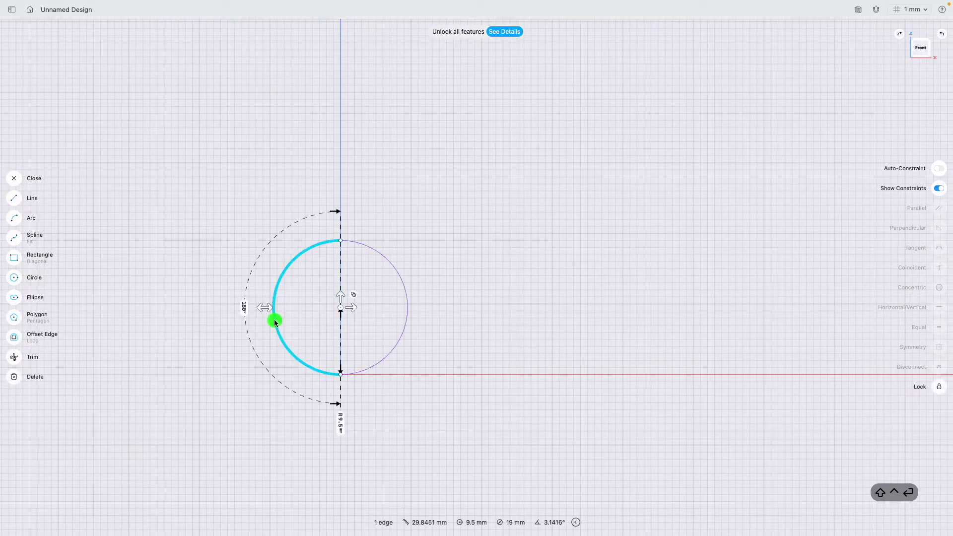
Step: Change the arc's radius to 18 mm
{"action": "left_click", "coordinate": [339, 425]}
{"action": "left_click", "coordinate": [312, 392]}
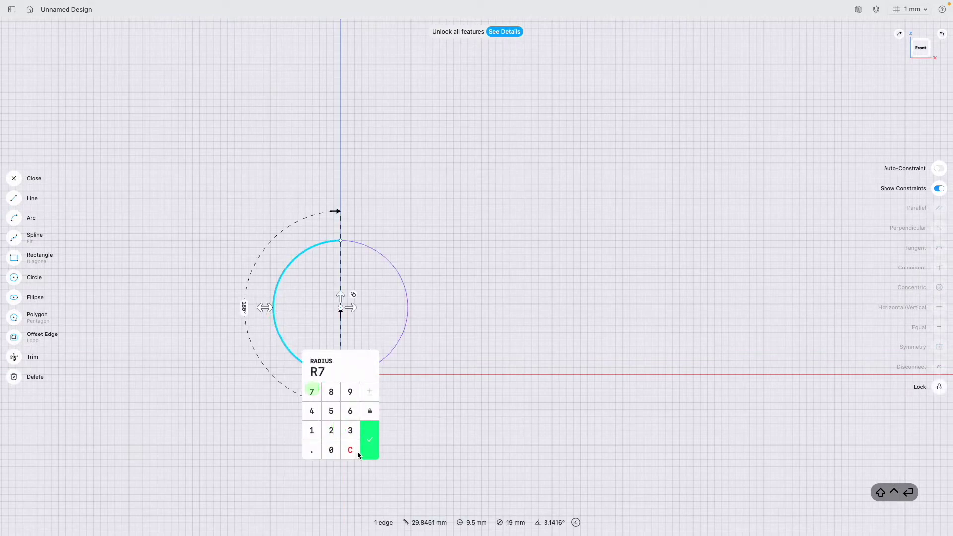
{"action": "left_click", "coordinate": [351, 449]}
{"action": "left_click", "coordinate": [310, 431]}
{"action": "left_click", "coordinate": [331, 391]}
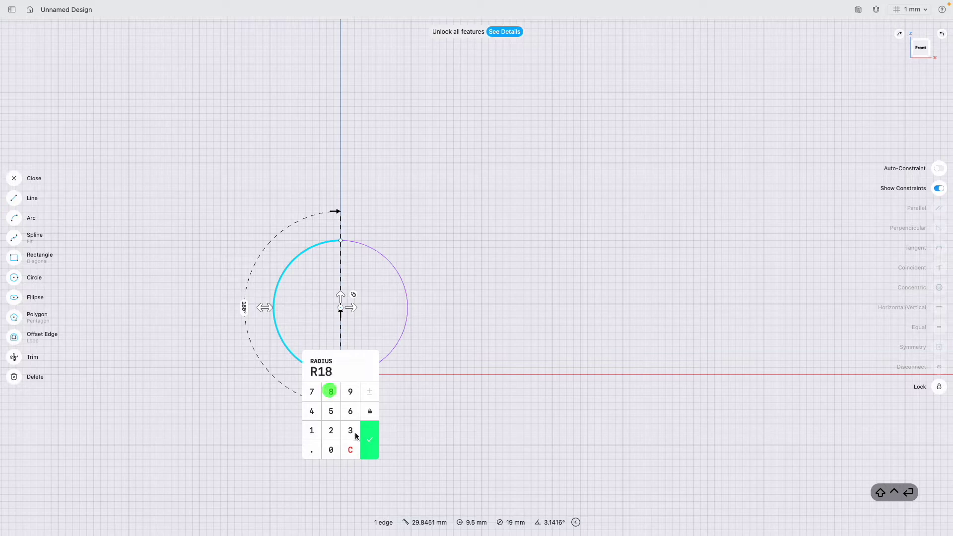
{"action": "left_click", "coordinate": [351, 430]}
{"action": "left_click", "coordinate": [350, 451]}
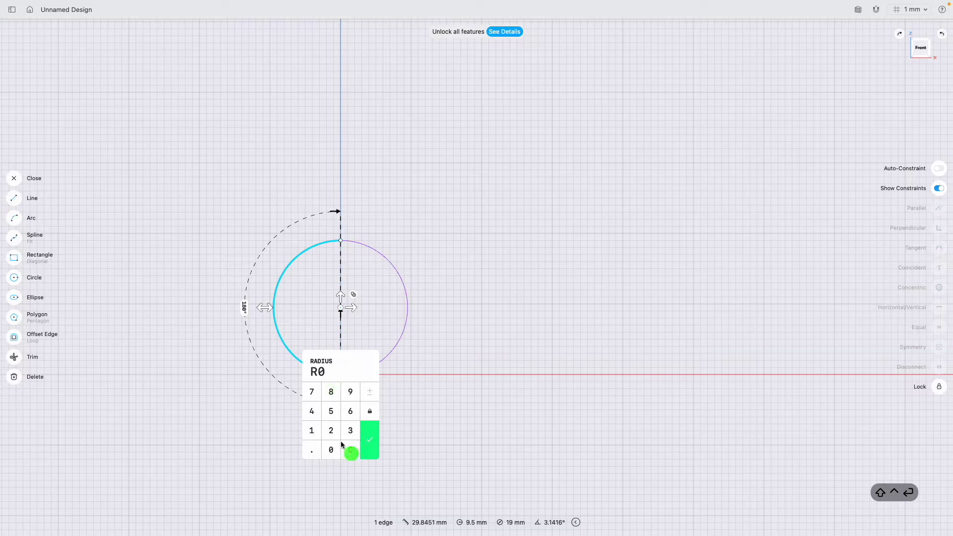
{"action": "left_click", "coordinate": [312, 431]}
{"action": "left_click", "coordinate": [331, 392]}
{"action": "left_click", "coordinate": [367, 439]}
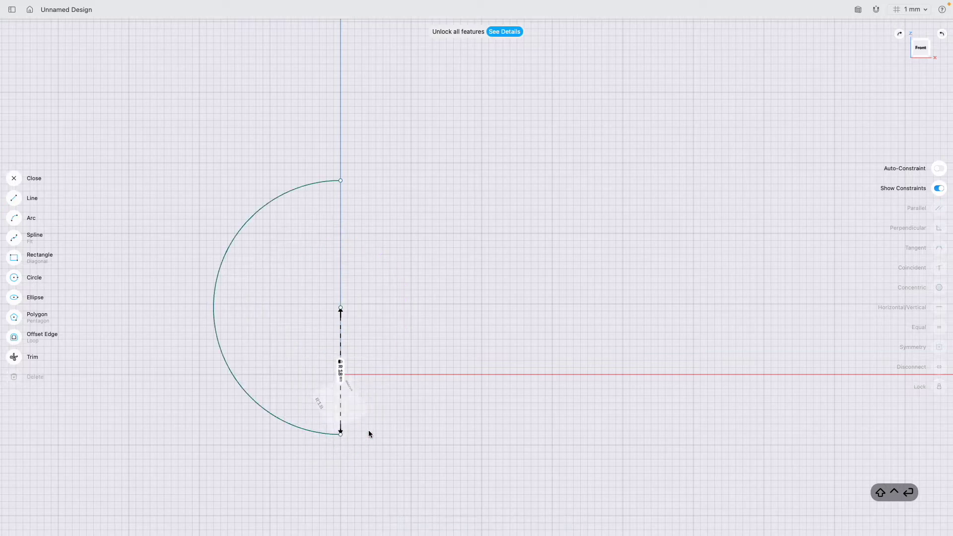
Step: Move the arc's centre and free endpoint back onto the vertical axis above the origin
{"action": "left_click_drag", "start_coordinate": [342, 432], "coordinate": [340, 373]}
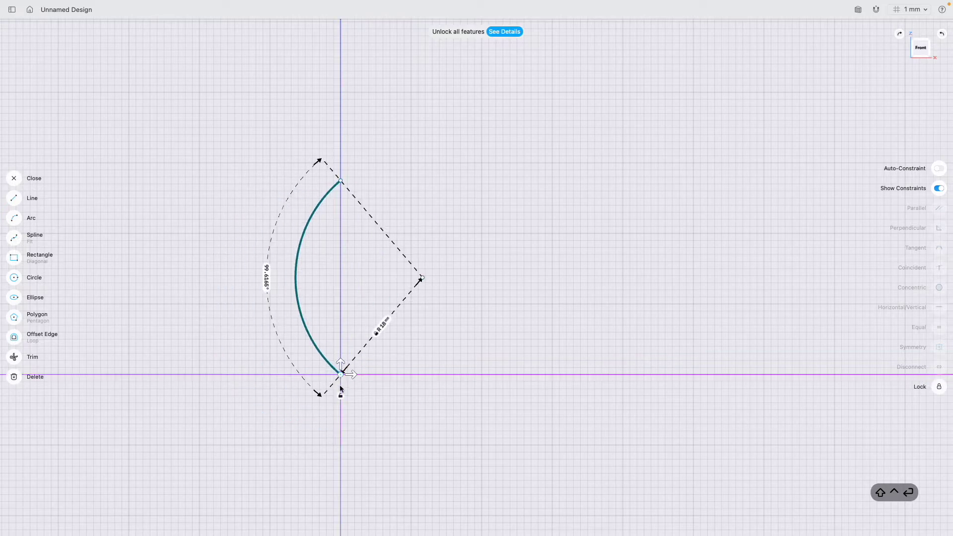
{"action": "left_click", "coordinate": [339, 397]}
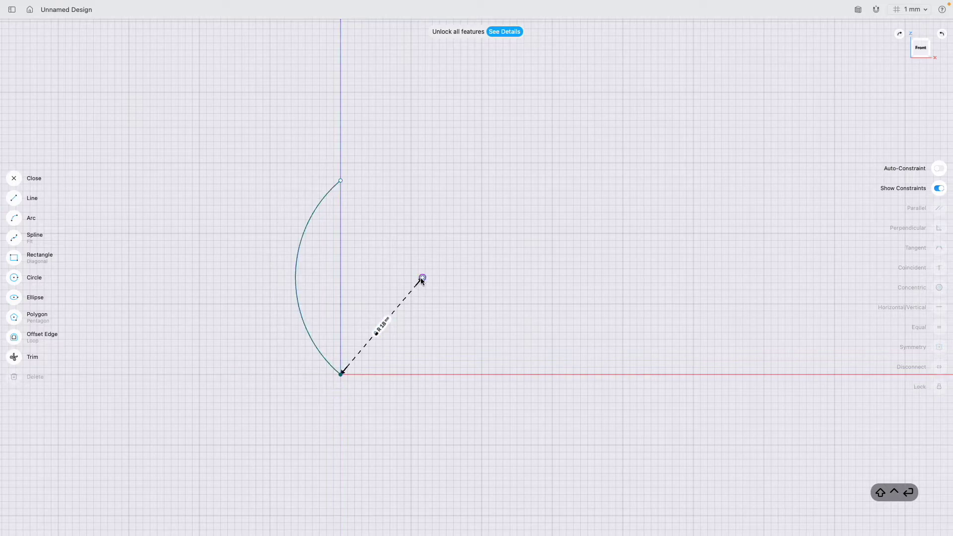
{"action": "left_click_drag", "start_coordinate": [422, 278], "coordinate": [341, 248]}
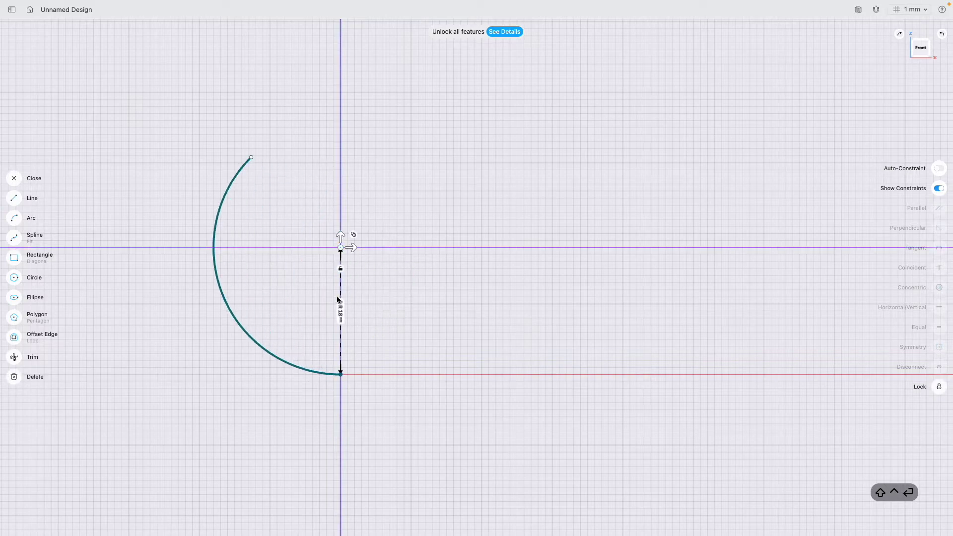
{"action": "left_click", "coordinate": [343, 270]}
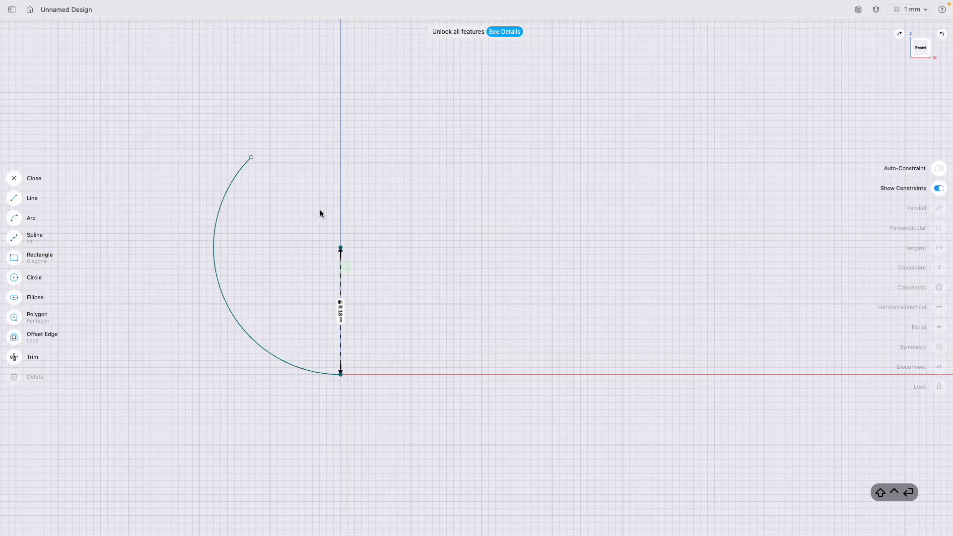
{"action": "left_click_drag", "start_coordinate": [254, 162], "coordinate": [339, 124]}
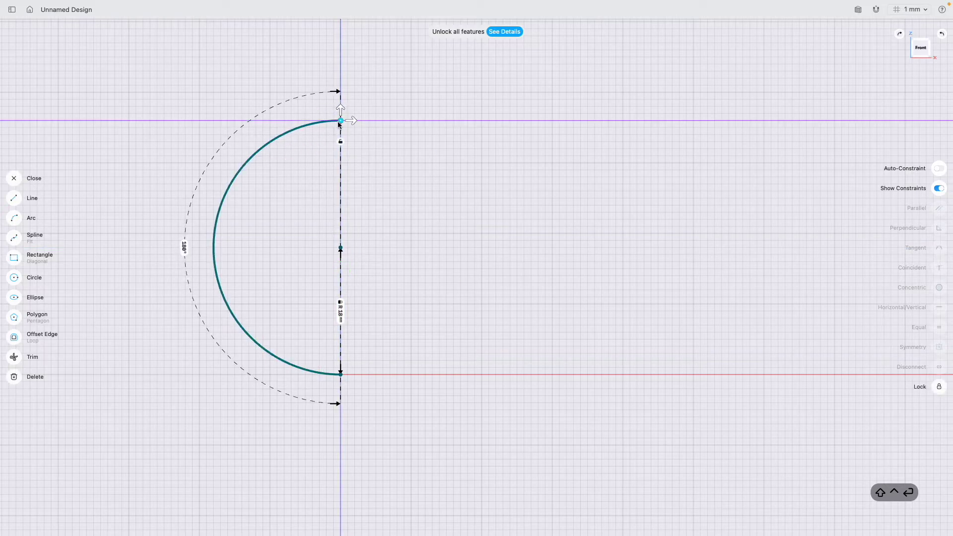
{"action": "left_click", "coordinate": [340, 142]}
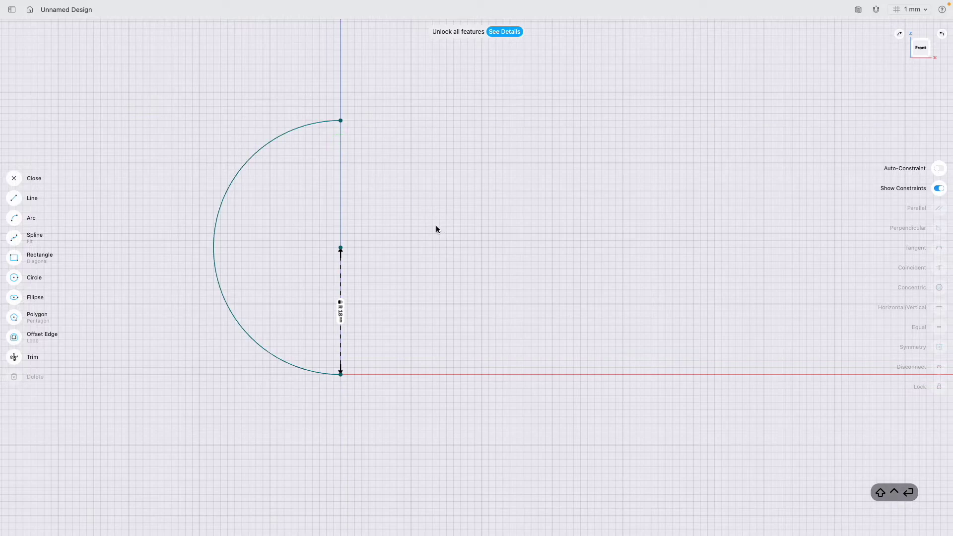
Step: Draw an 85 mm straight line from the semicircle's bottom end along the horizontal axis
{"action": "scroll", "coordinate": [435, 228], "scroll_direction": "up", "scroll_amount": 2, "text": "ctrl"}
{"action": "scroll", "coordinate": [434, 228], "scroll_direction": "down", "scroll_amount": 5, "text": "ctrl"}
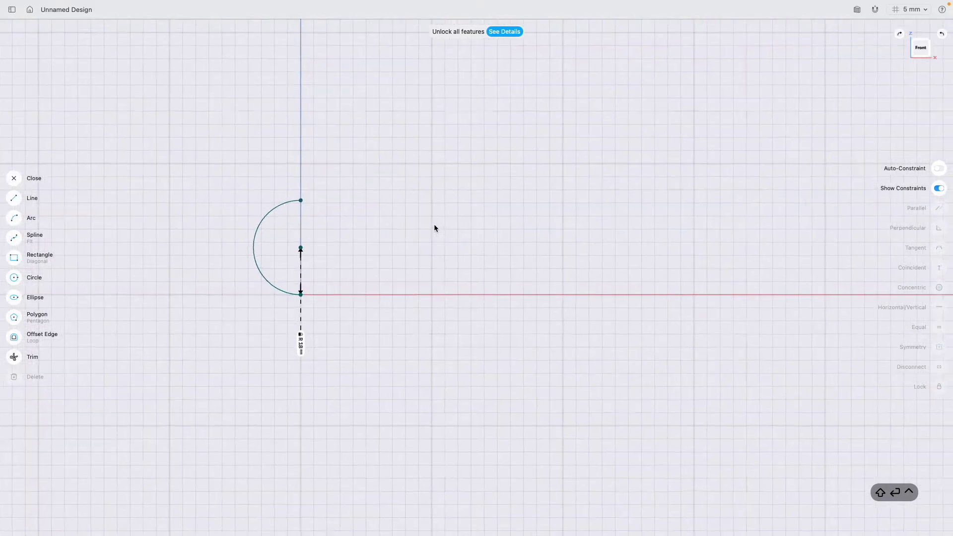
{"action": "scroll", "coordinate": [434, 228], "scroll_direction": "right", "scroll_amount": 4}
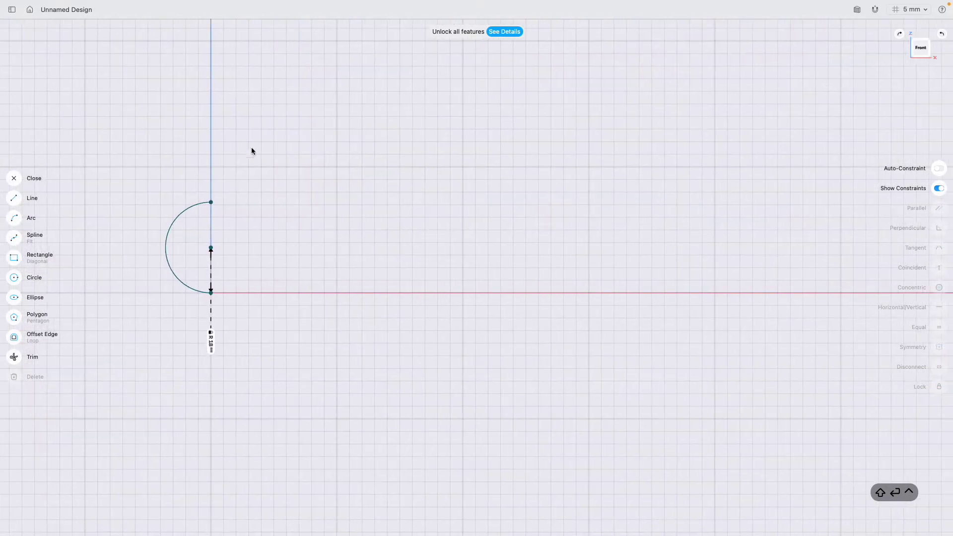
{"action": "left_click", "coordinate": [13, 198]}
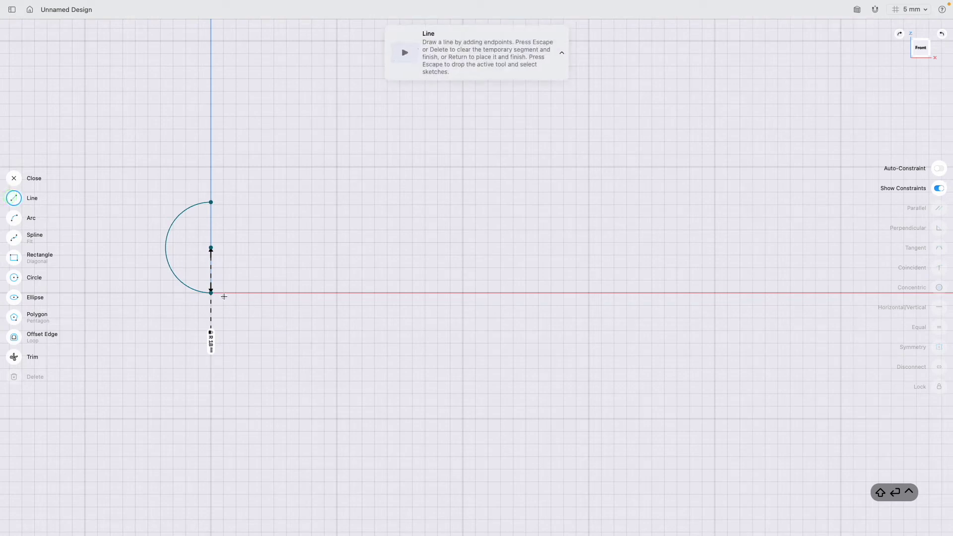
{"action": "left_click", "coordinate": [211, 294]}
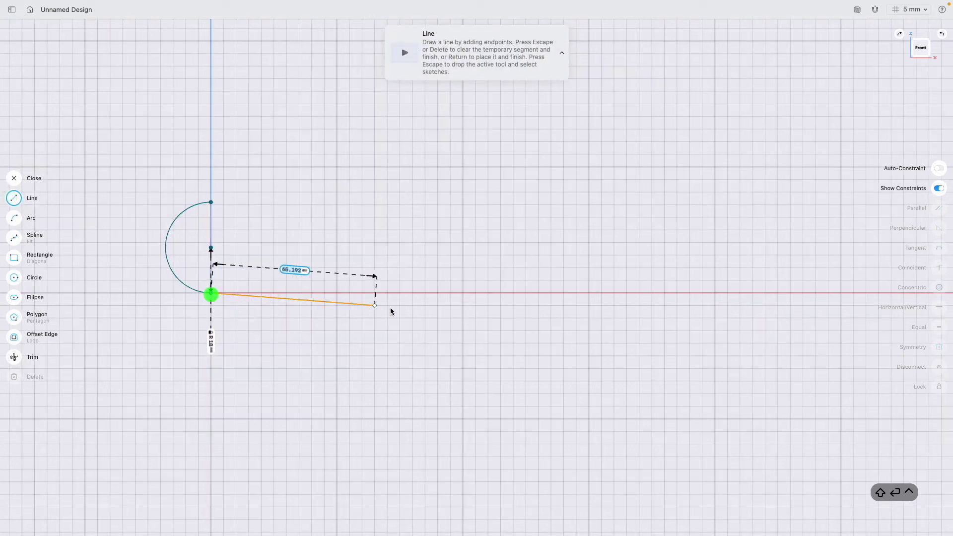
{"action": "left_click", "coordinate": [425, 293]}
{"action": "key", "text": "Escape"}
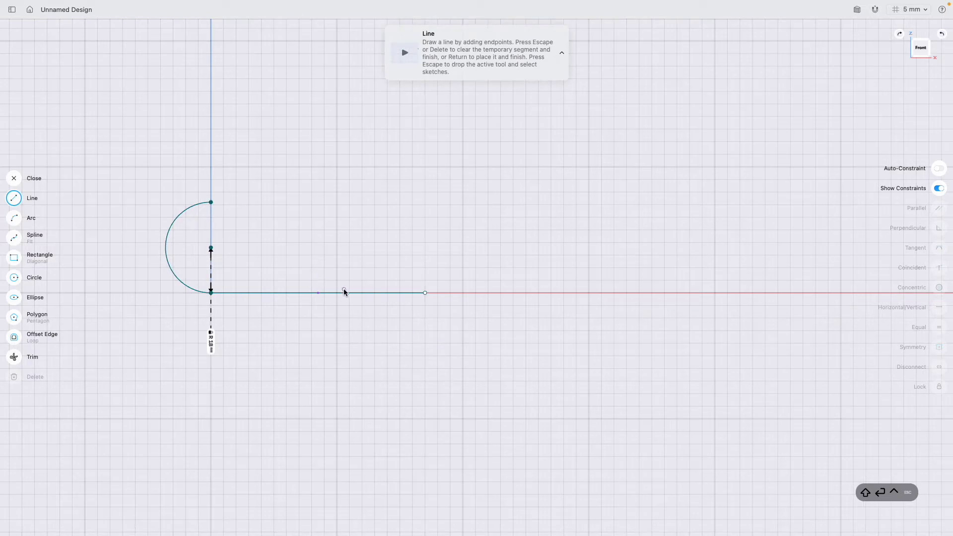
{"action": "key", "text": "Escape"}
Step: Change the chord line's length from 85 mm to 300 mm
{"action": "left_click", "coordinate": [345, 293]}
{"action": "left_click", "coordinate": [318, 264]}
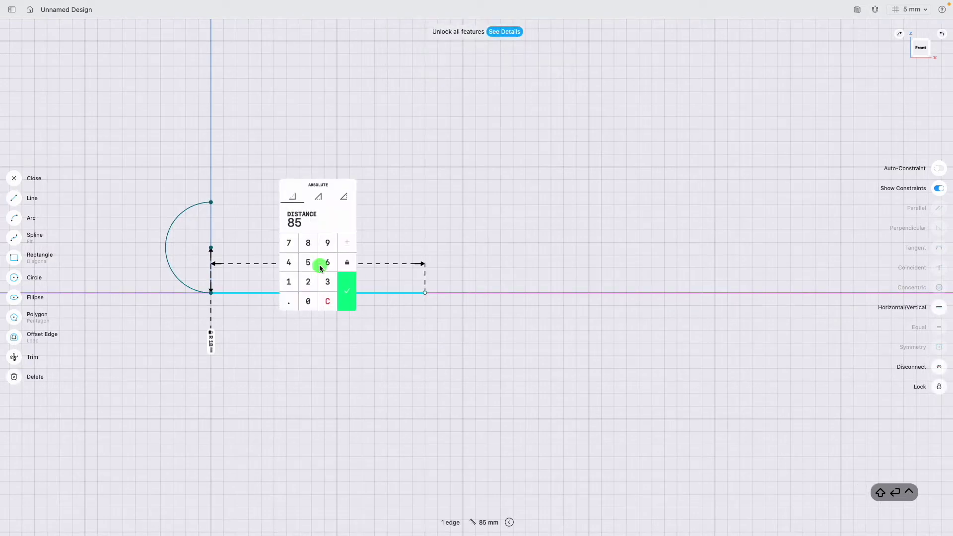
{"action": "left_click", "coordinate": [326, 302]}
{"action": "left_click", "coordinate": [331, 289]}
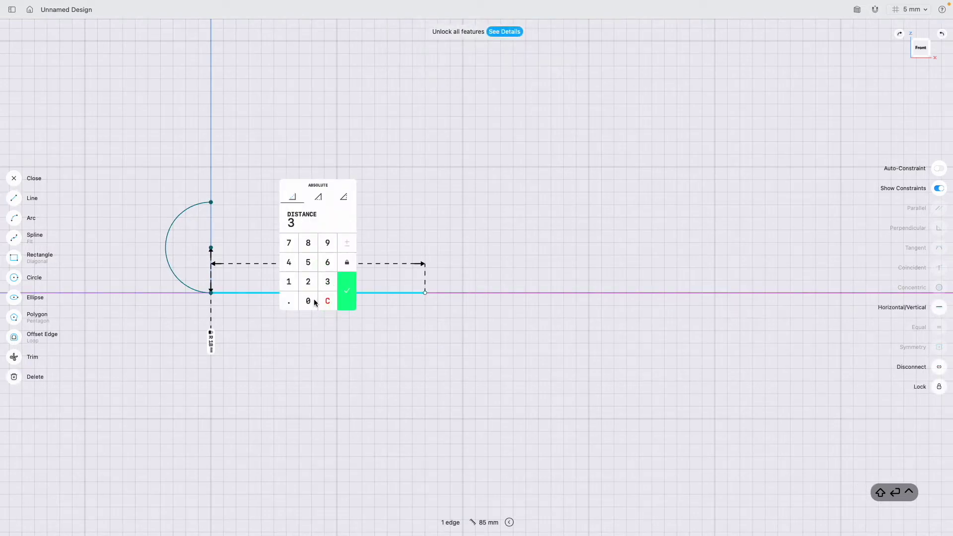
{"action": "left_click", "coordinate": [313, 302]}
{"action": "left_click", "coordinate": [313, 301]}
{"action": "left_click", "coordinate": [347, 291]}
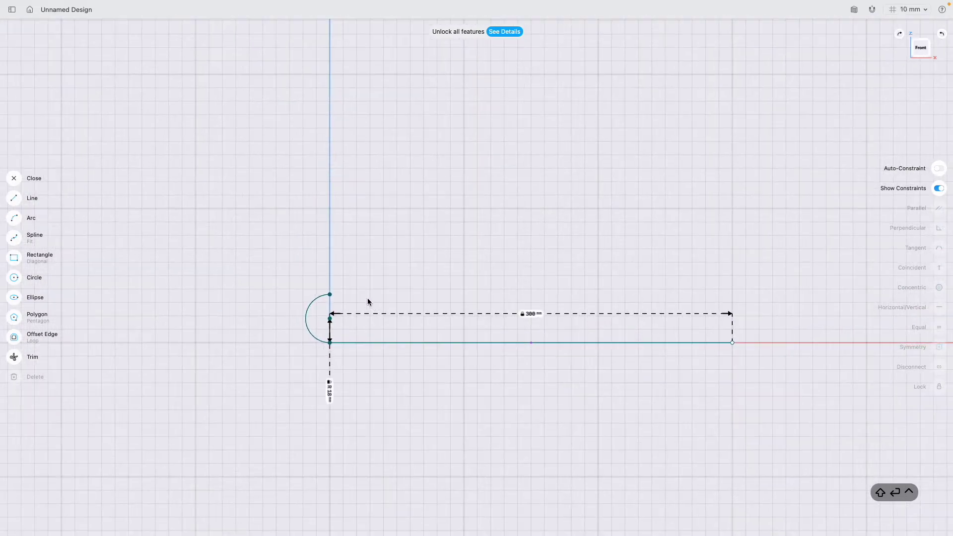
Step: Draw a three-point arc from the nose top to the chord's tail end as the upper surface
{"action": "left_click", "coordinate": [15, 219]}
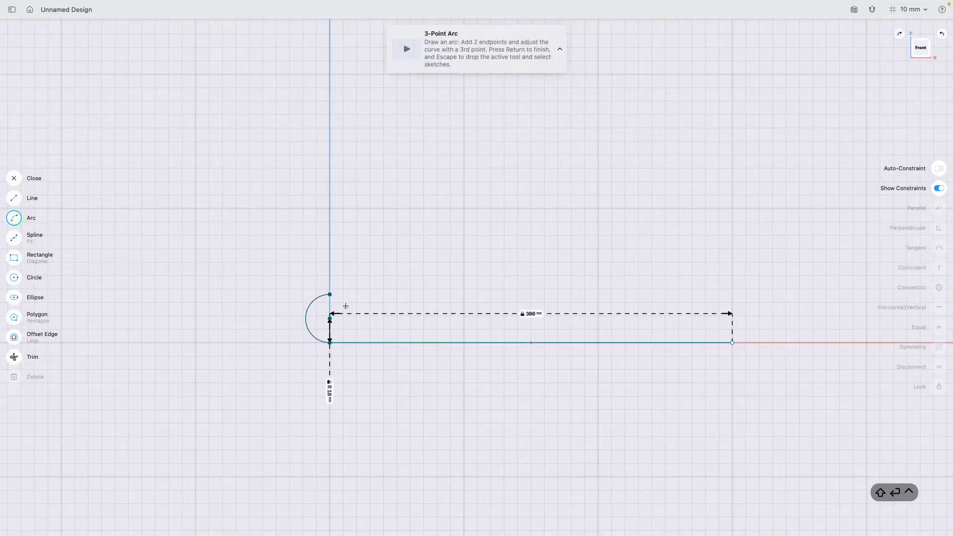
{"action": "left_click", "coordinate": [330, 295]}
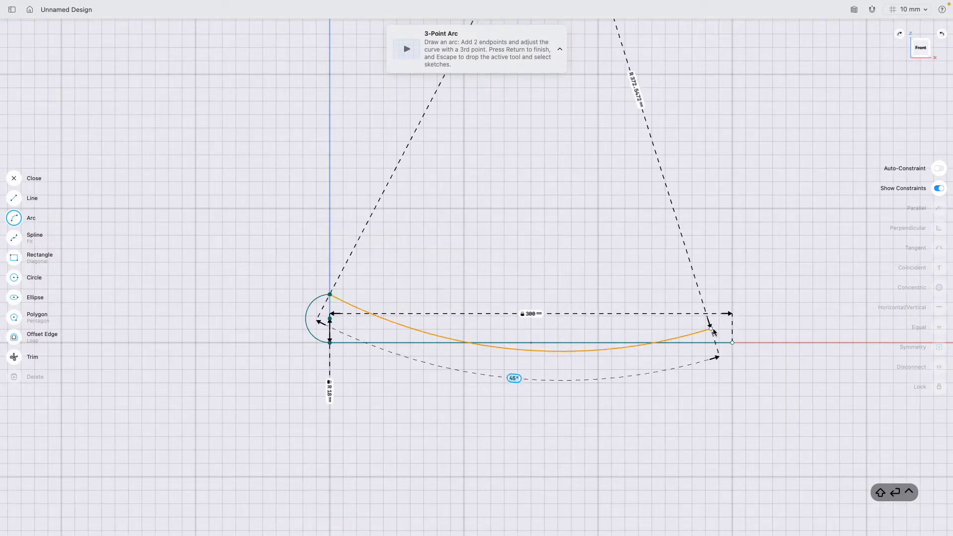
{"action": "left_click", "coordinate": [732, 343]}
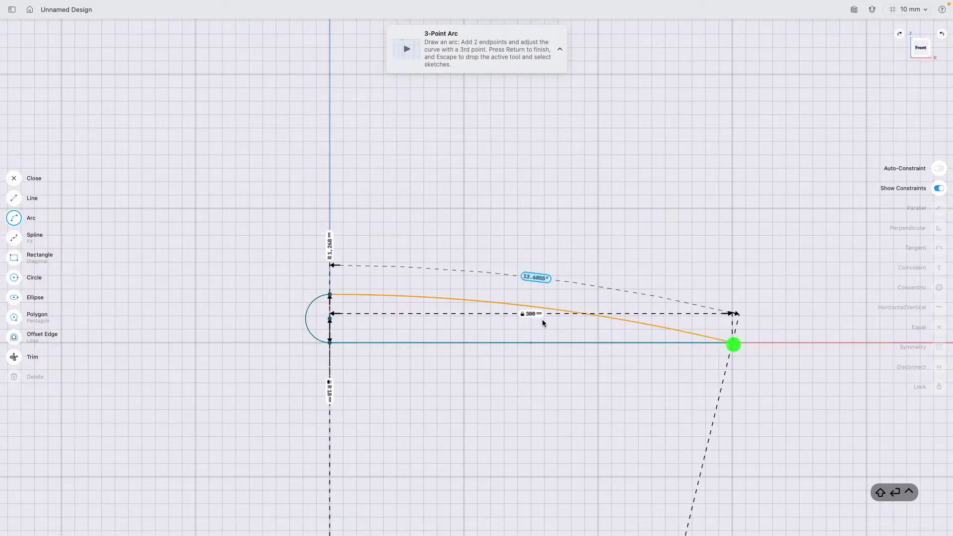
{"action": "left_click", "coordinate": [539, 293]}
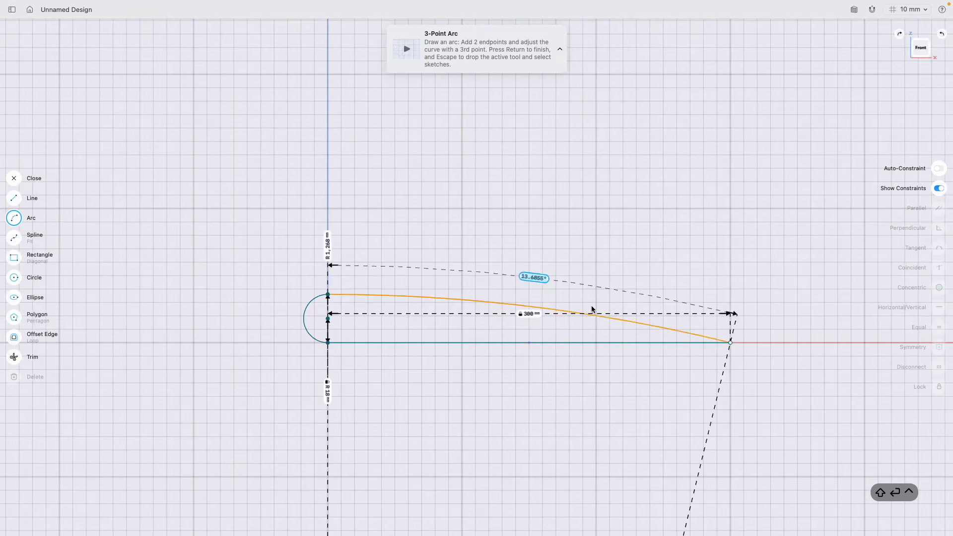
{"action": "left_click", "coordinate": [558, 296]}
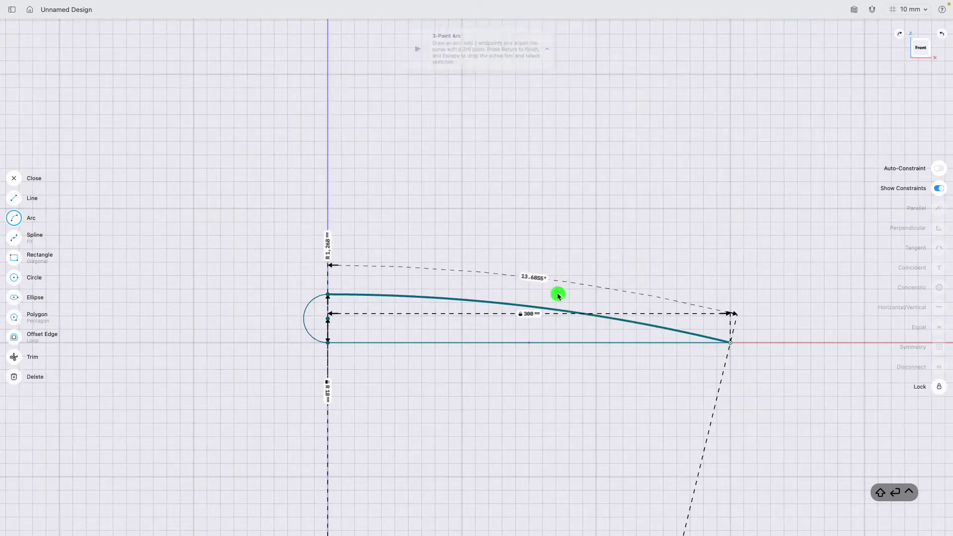
{"action": "key", "text": "Escape"}
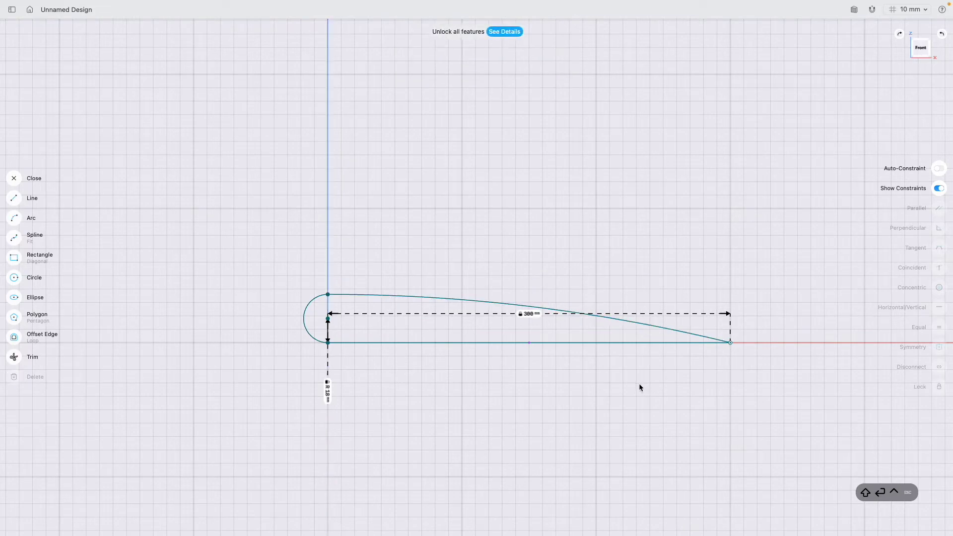
{"action": "scroll", "coordinate": [640, 387], "scroll_direction": "right", "scroll_amount": 3}
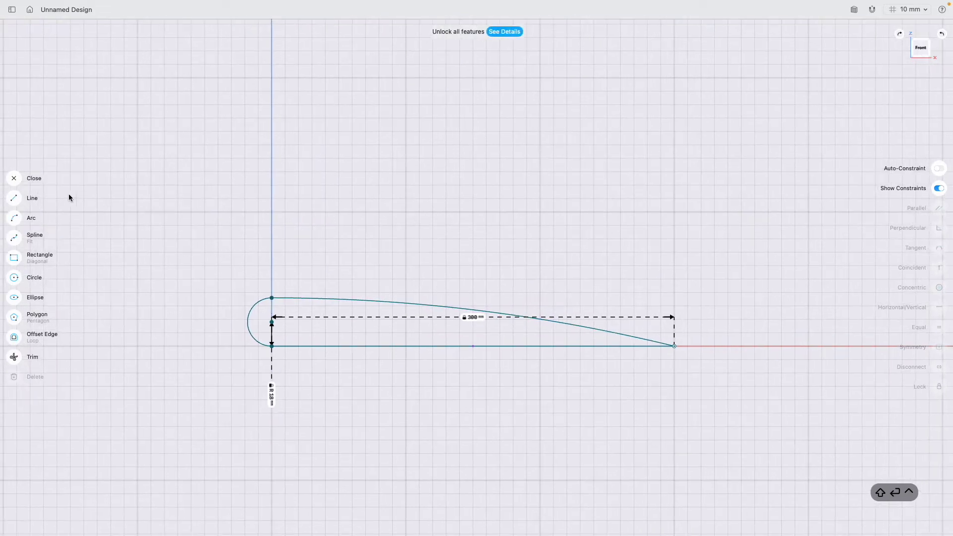
Step: Close the sketch, select the whole aerofoil profile in isometric view and move it -500 mm
{"action": "left_click", "coordinate": [14, 178]}
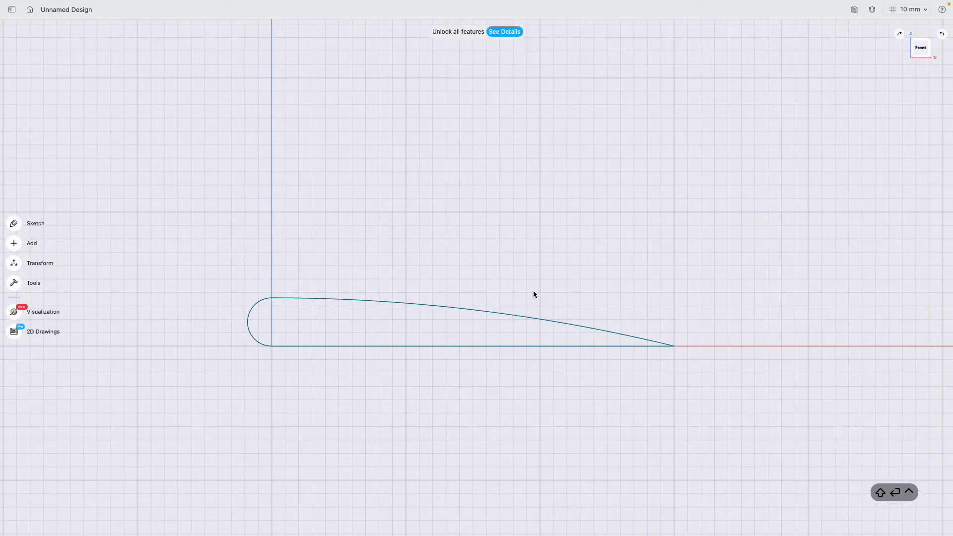
{"action": "left_click", "coordinate": [928, 43]}
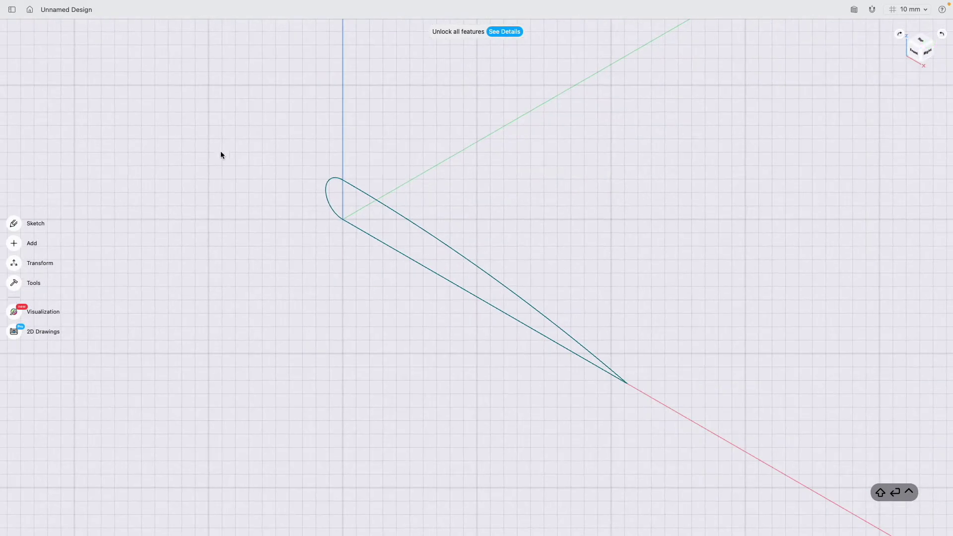
{"action": "left_click_drag", "start_coordinate": [260, 125], "coordinate": [708, 451]}
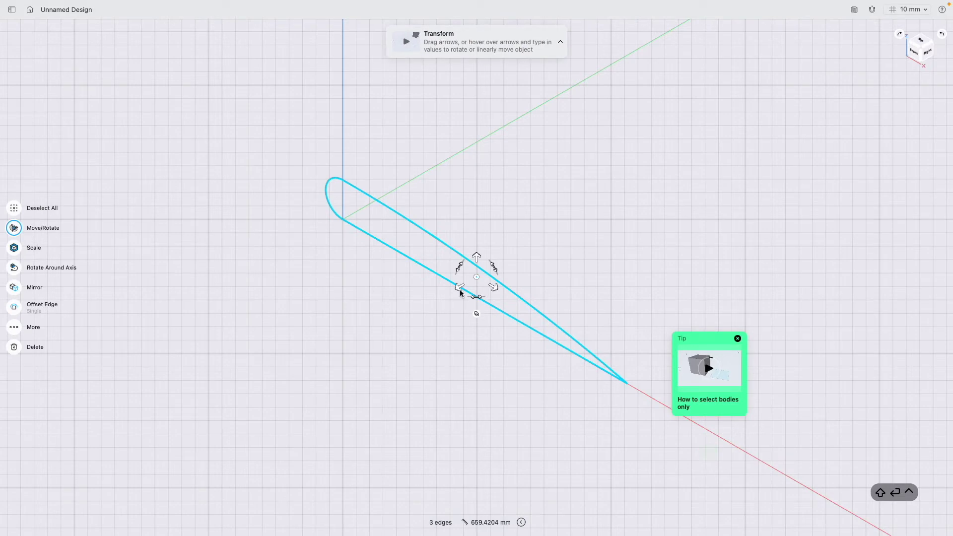
{"action": "mouse_move", "coordinate": [458, 291]}
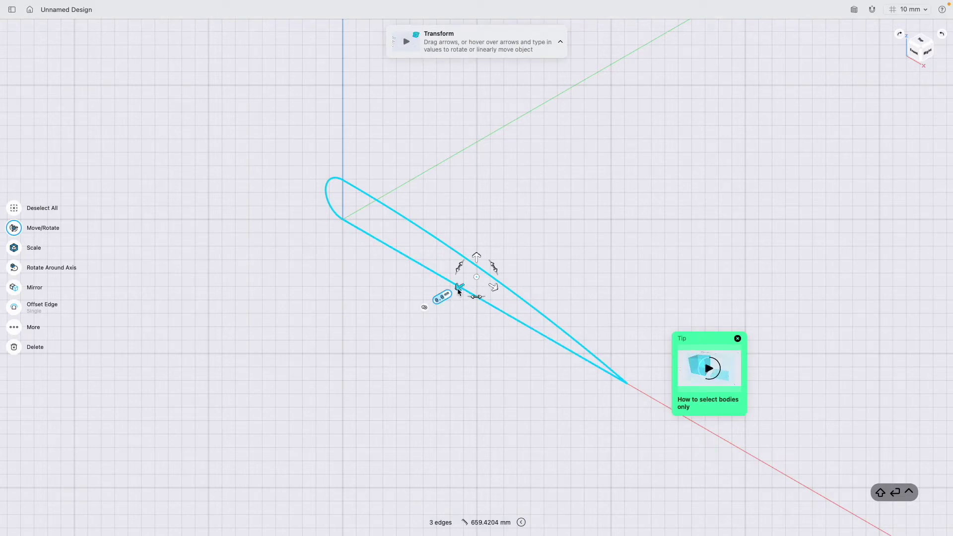
{"action": "left_click_drag", "start_coordinate": [458, 289], "coordinate": [558, 239]}
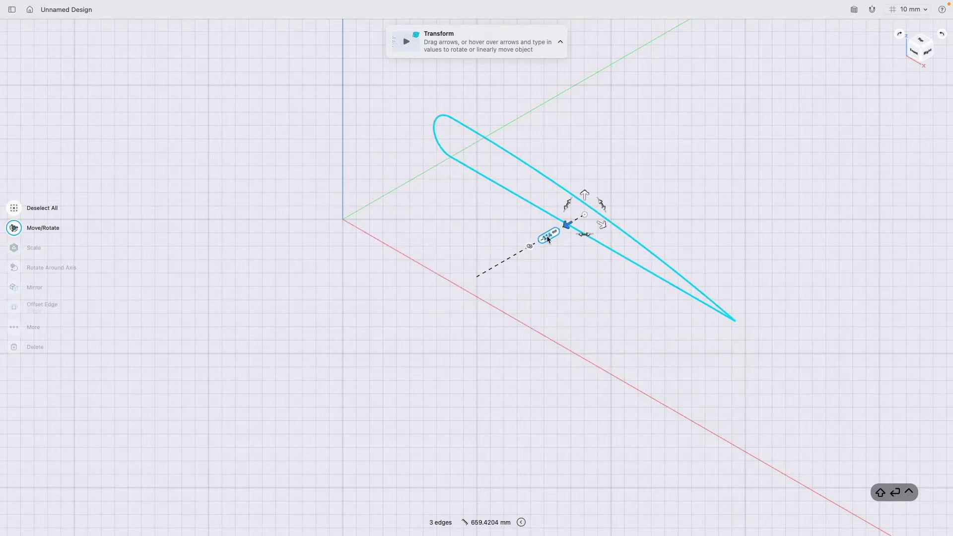
{"action": "type", "text": "-500"}
{"action": "key", "text": "Return"}
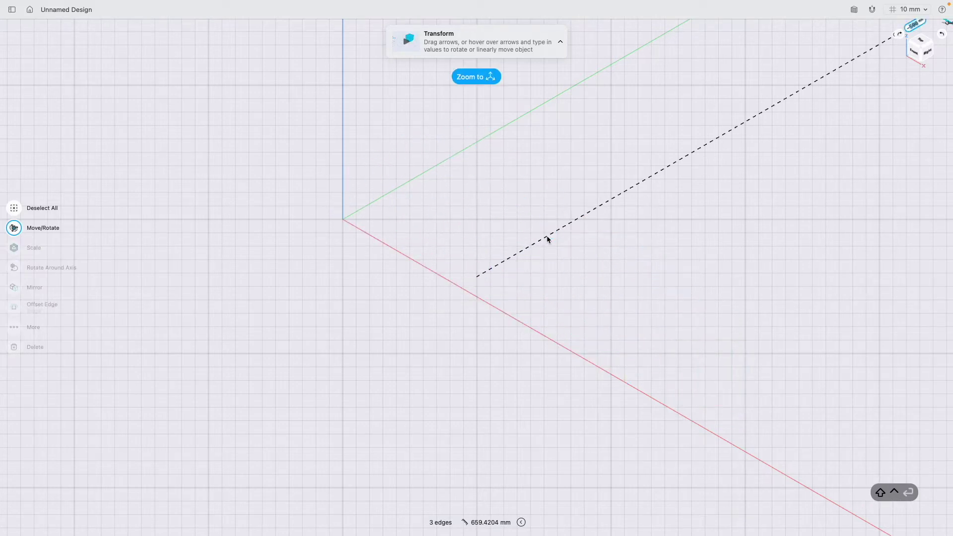
Step: Reframe the view around the moved profile and deselect it
{"action": "left_click", "coordinate": [921, 46]}
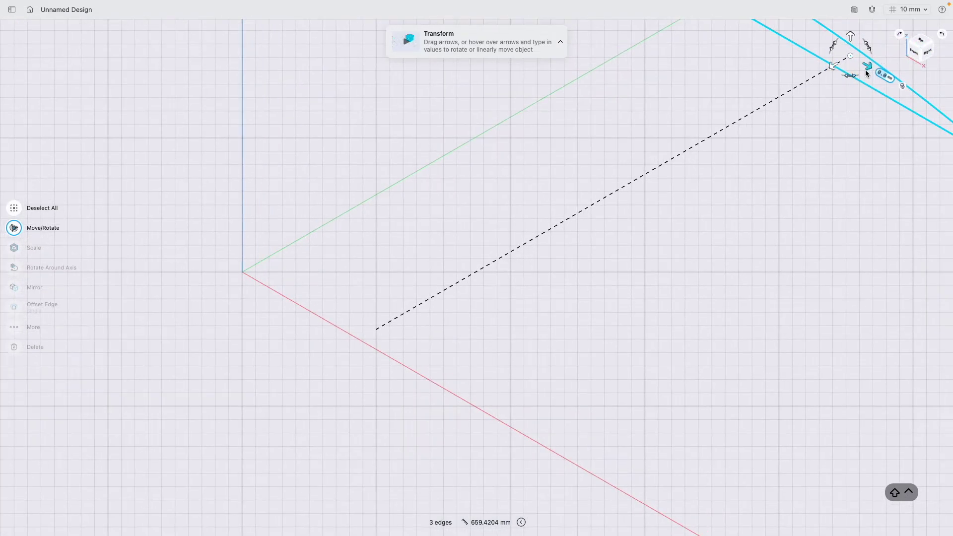
{"action": "scroll", "coordinate": [865, 70], "scroll_direction": "down", "scroll_amount": 5}
{"action": "scroll", "coordinate": [856, 73], "scroll_direction": "up", "scroll_amount": 2}
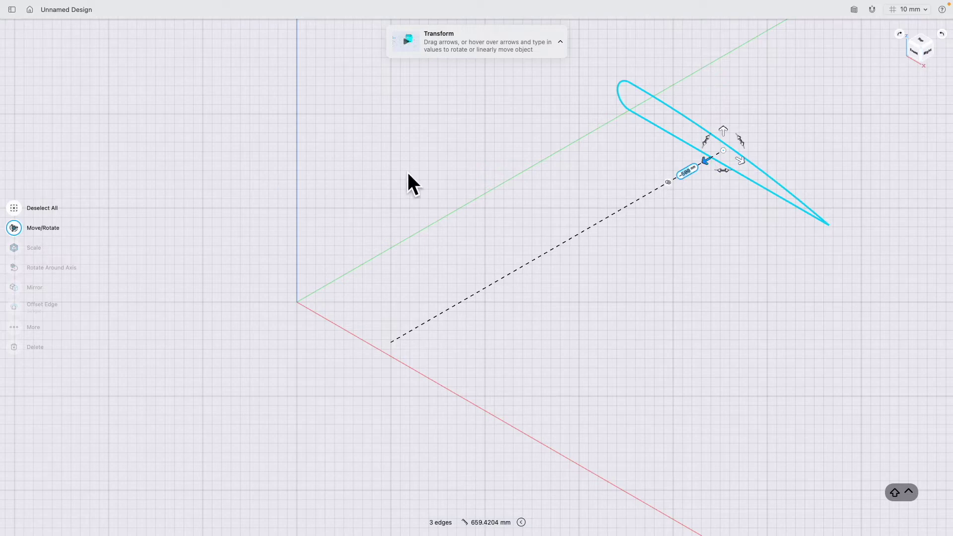
{"action": "left_click", "coordinate": [373, 144]}
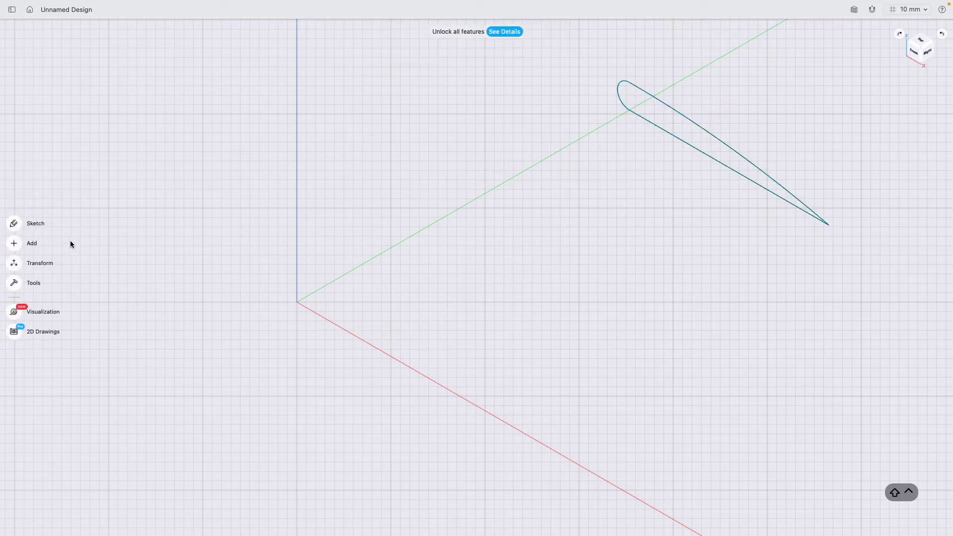
Step: Start a new front-view sketch with a 150 mm line from the origin along the X axis
{"action": "left_click", "coordinate": [917, 55]}
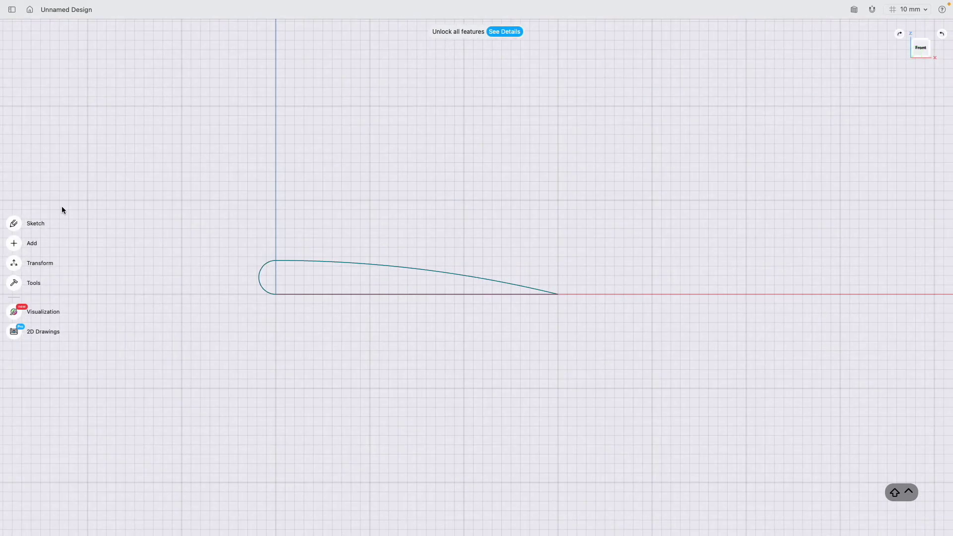
{"action": "left_click", "coordinate": [13, 226]}
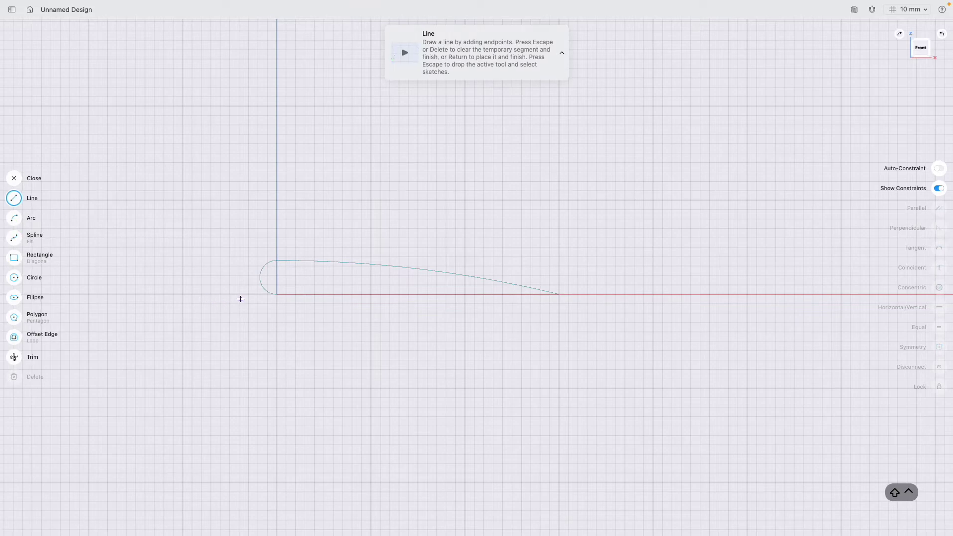
{"action": "scroll", "coordinate": [236, 299], "scroll_direction": "up", "scroll_amount": 5}
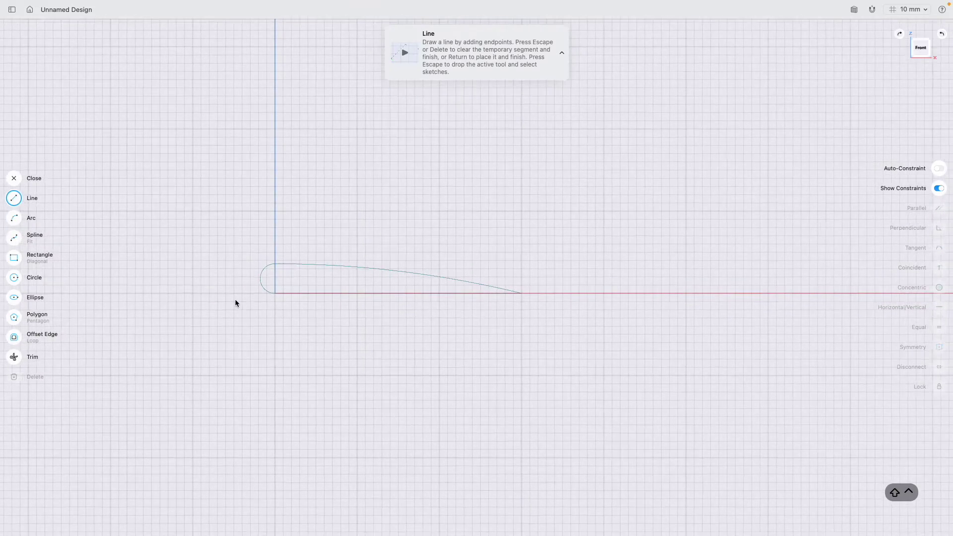
{"action": "scroll", "coordinate": [235, 303], "scroll_direction": "down", "scroll_amount": 1}
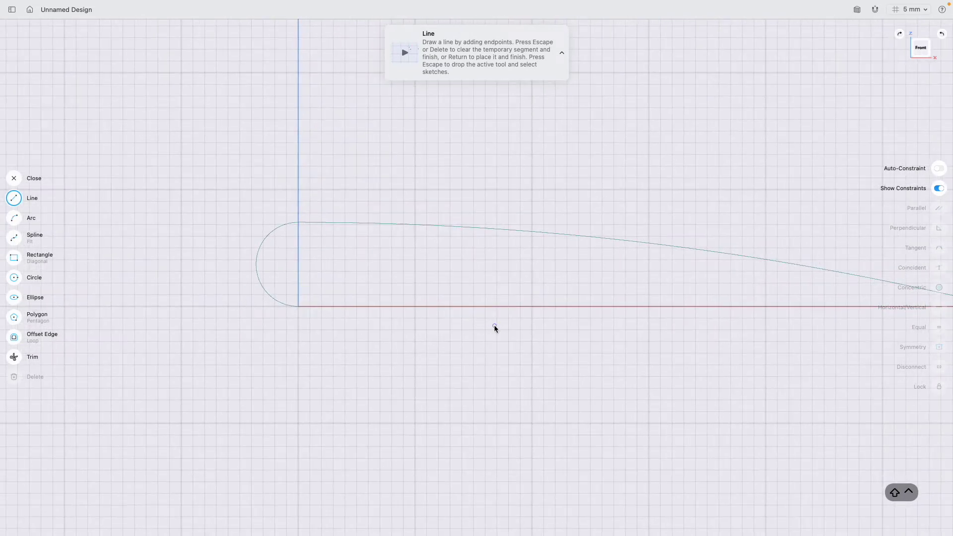
{"action": "left_click", "coordinate": [298, 306]}
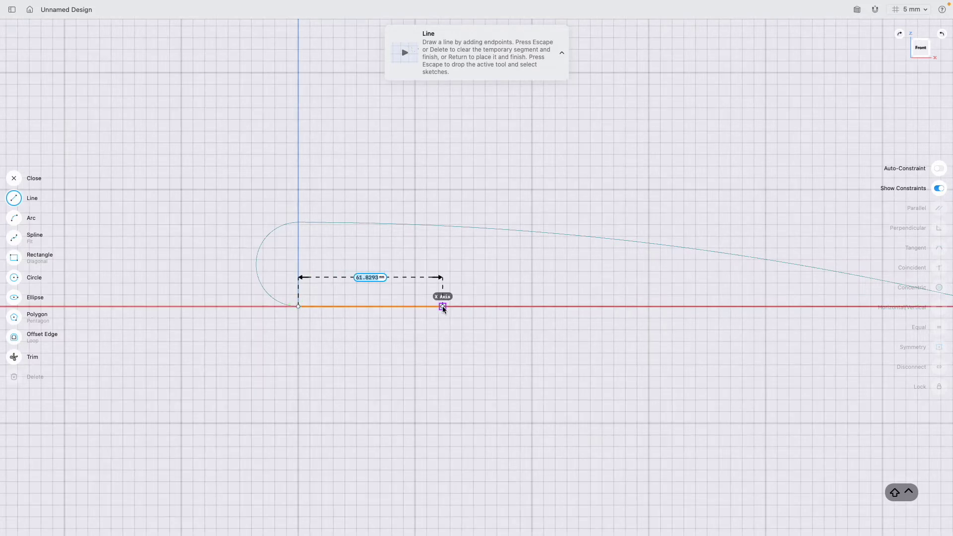
{"action": "type", "text": "150"}
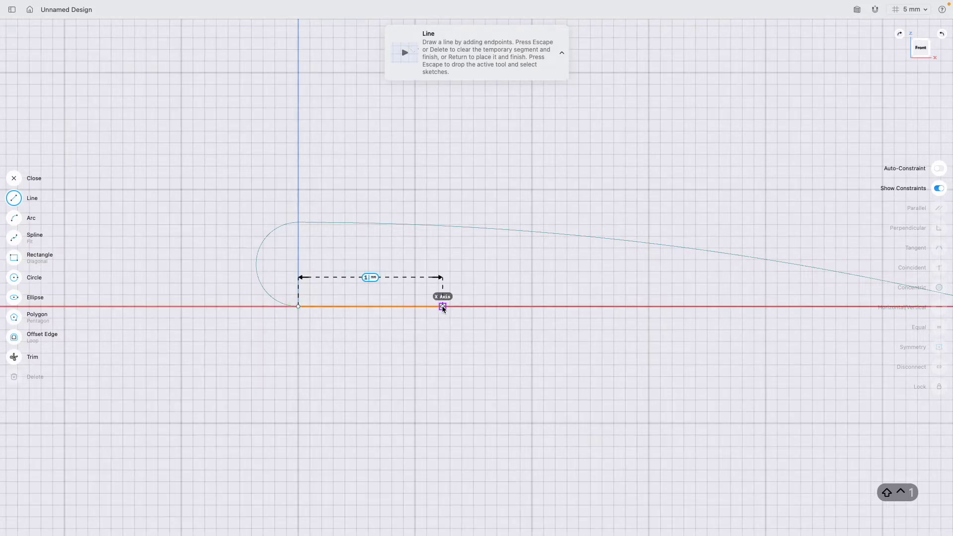
{"action": "key", "text": "Return"}
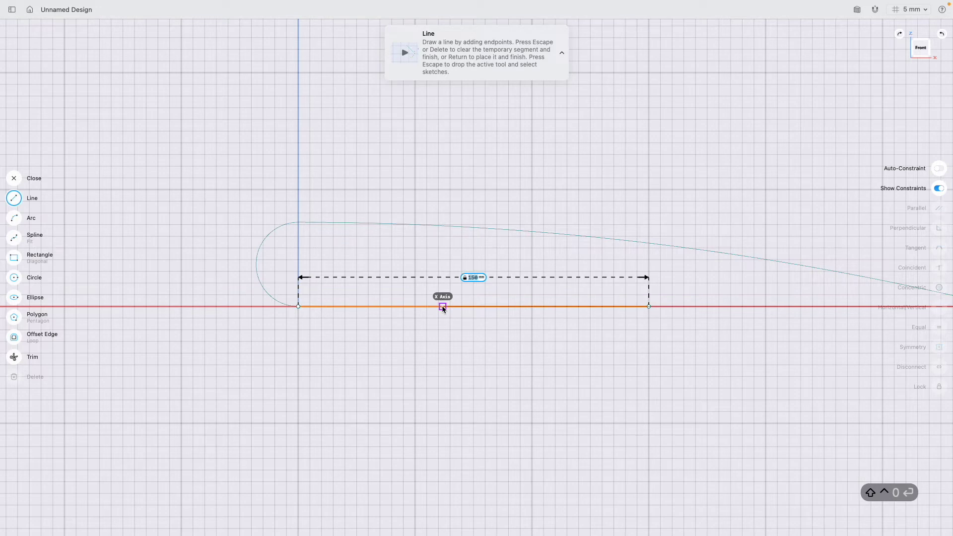
{"action": "key", "text": "shift+ctrl"}
{"action": "left_click", "coordinate": [650, 306]}
{"action": "key", "text": "Escape"}
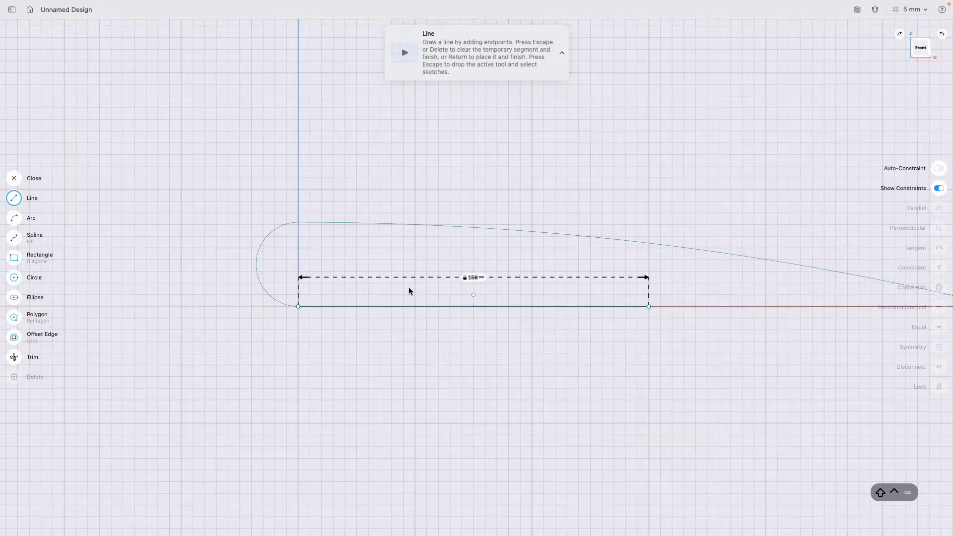
Step: Draw a left-bulging nose arc from the line's left end up the vertical axis
{"action": "left_click", "coordinate": [14, 219]}
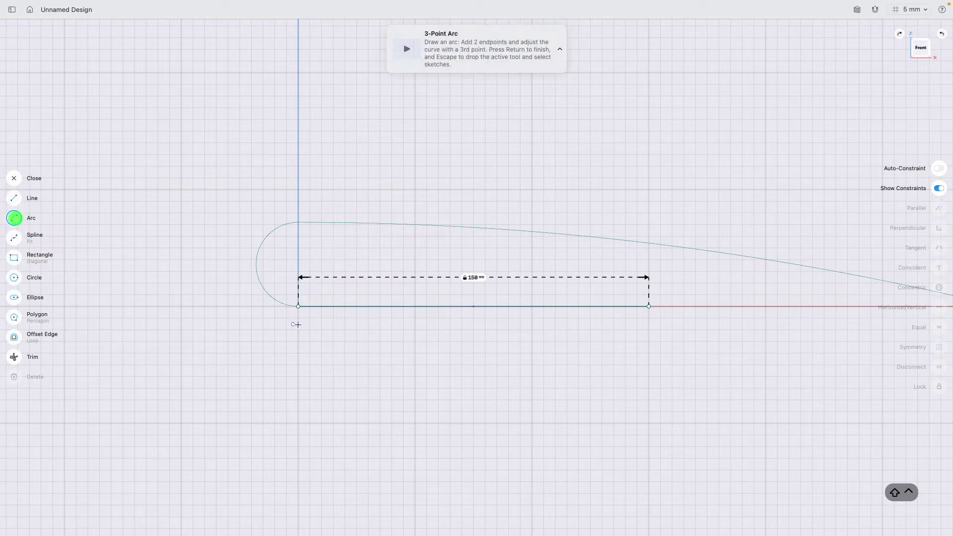
{"action": "left_click", "coordinate": [297, 306]}
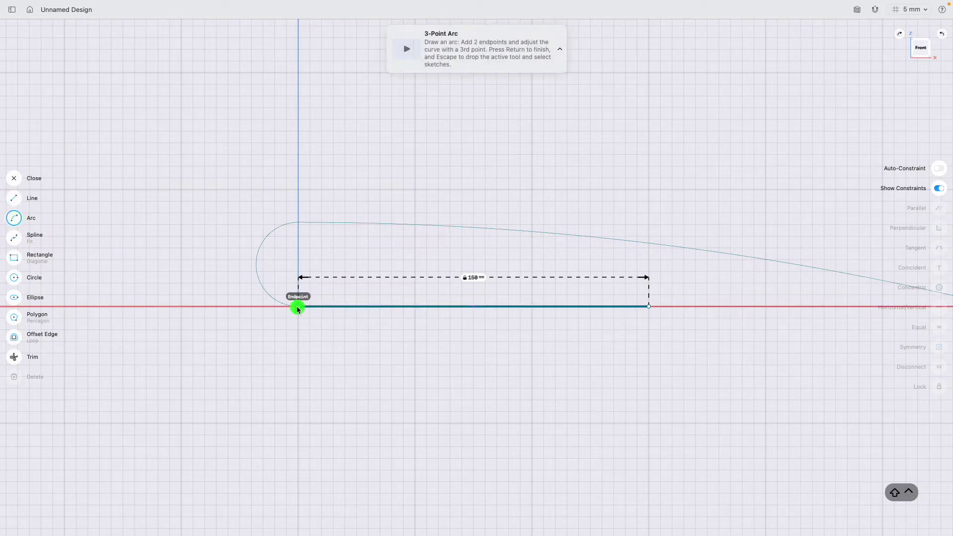
{"action": "left_click", "coordinate": [297, 223]}
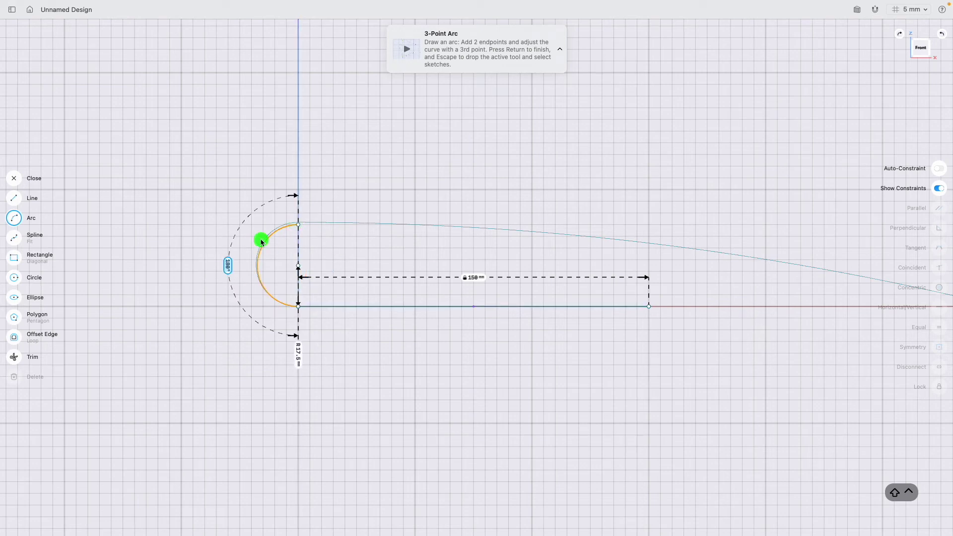
{"action": "left_click", "coordinate": [262, 242]}
{"action": "key", "text": "Escape"}
Step: Set the nose arc's radius to 18 mm
{"action": "left_click", "coordinate": [298, 356]}
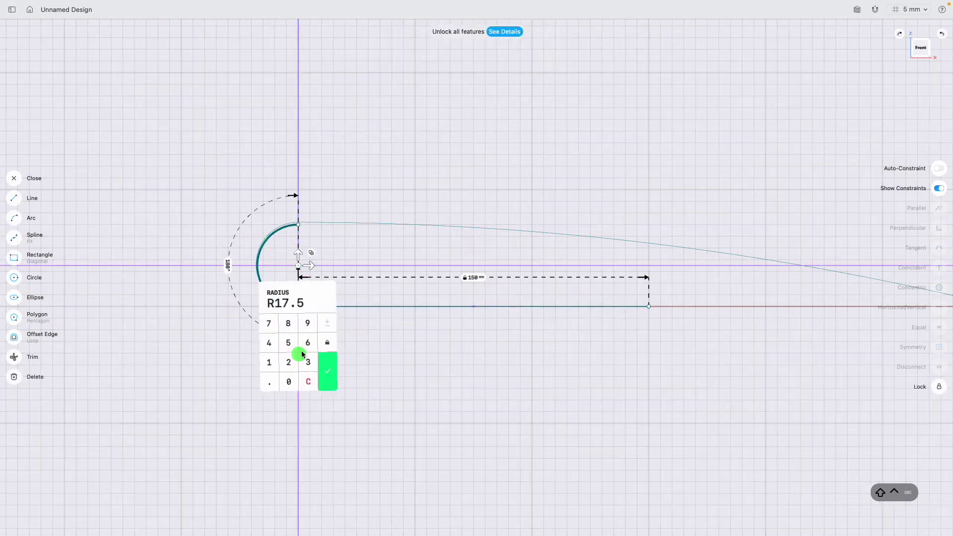
{"action": "left_click", "coordinate": [307, 380]}
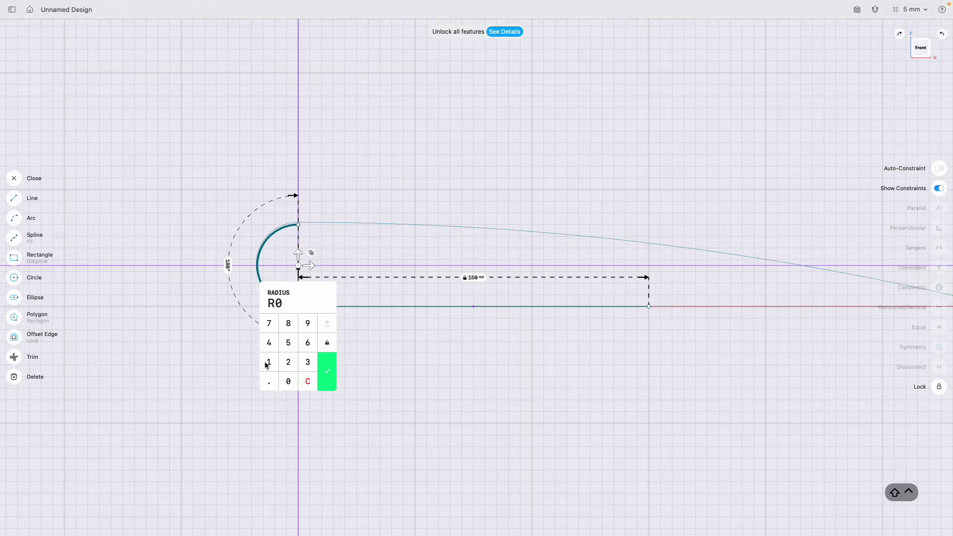
{"action": "left_click", "coordinate": [269, 362]}
{"action": "left_click", "coordinate": [288, 323]}
{"action": "left_click", "coordinate": [329, 368]}
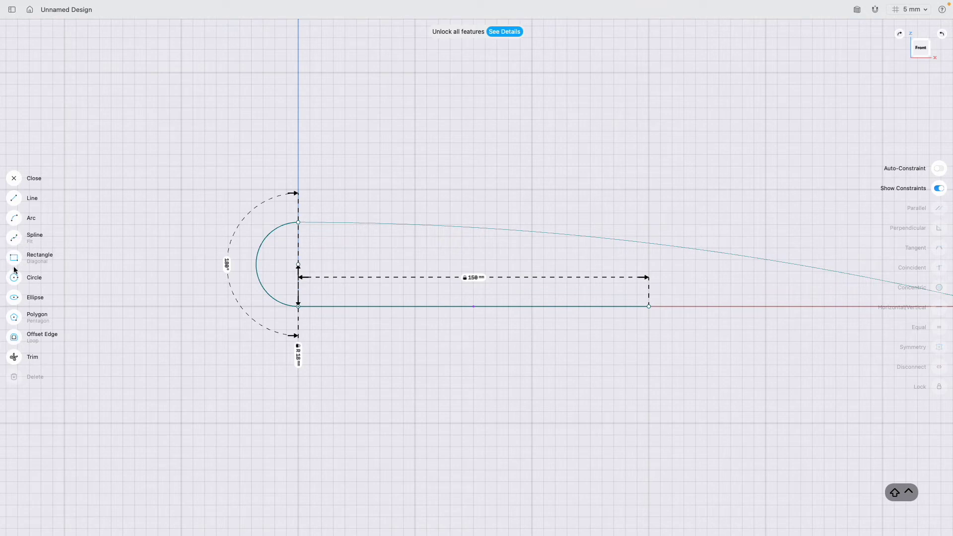
Step: Draw a three-point arc from the nose top to the 150 mm chord's tail point
{"action": "left_click", "coordinate": [20, 222]}
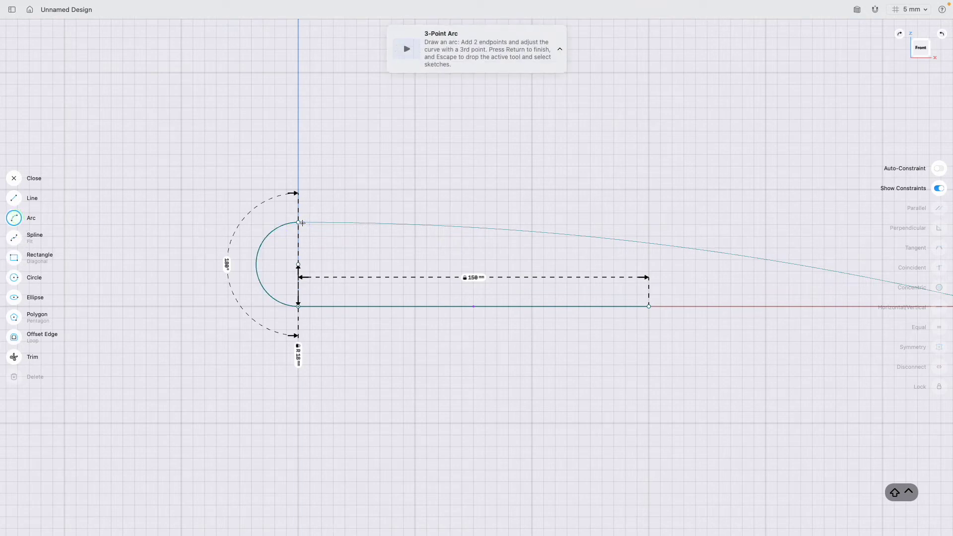
{"action": "left_click", "coordinate": [299, 222]}
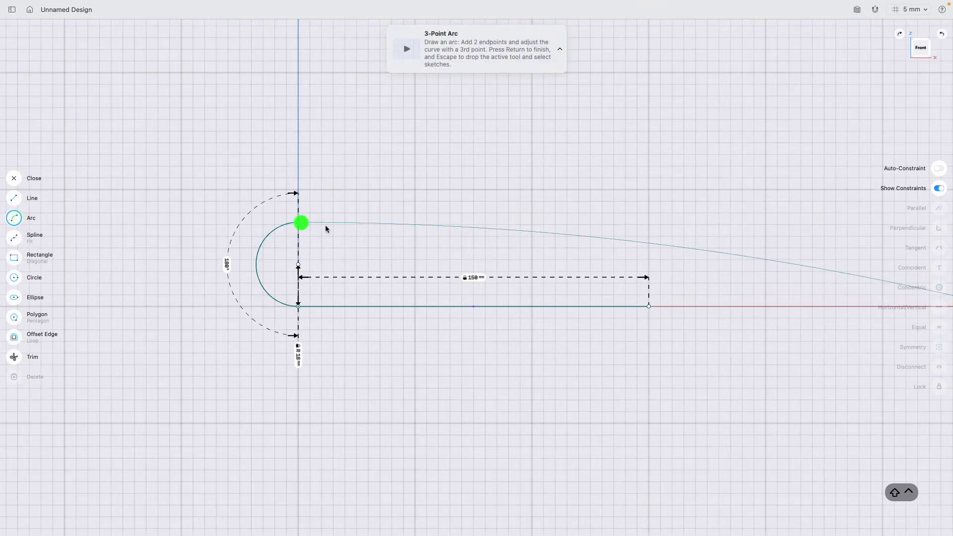
{"action": "left_click", "coordinate": [648, 306]}
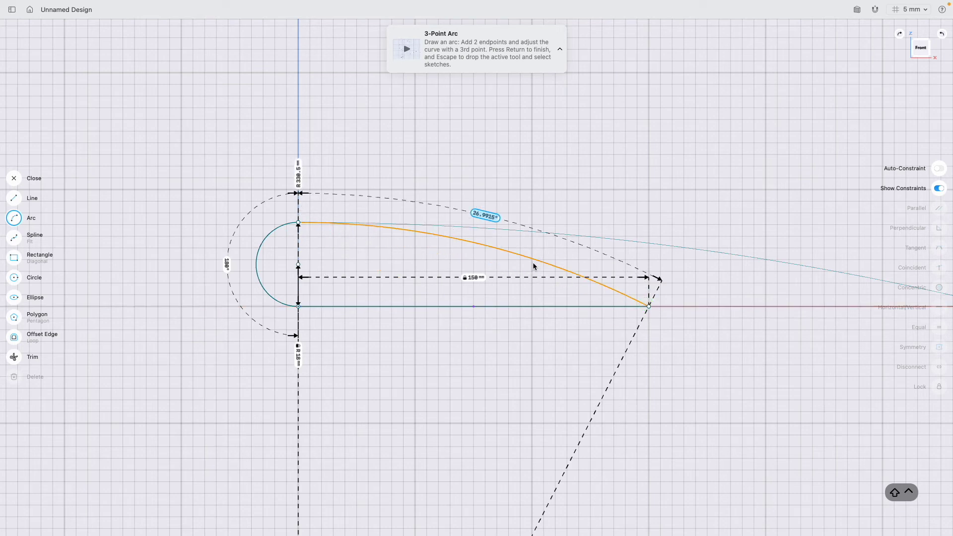
{"action": "left_click", "coordinate": [533, 266]}
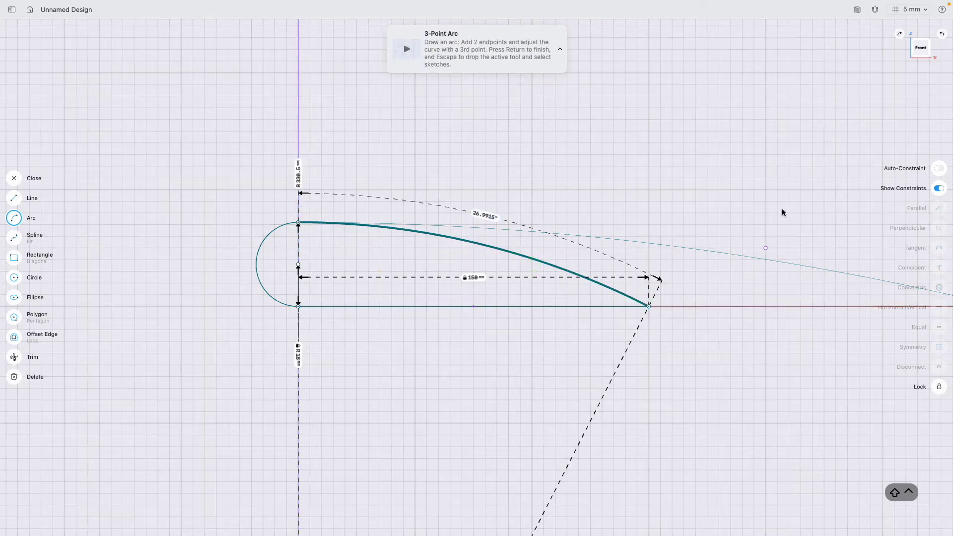
{"action": "left_click", "coordinate": [755, 179]}
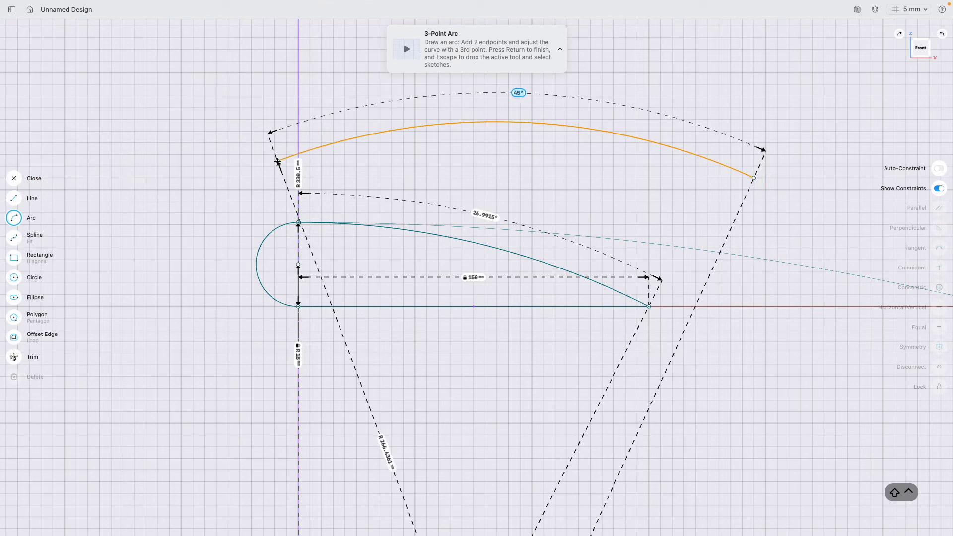
{"action": "key", "text": "Escape"}
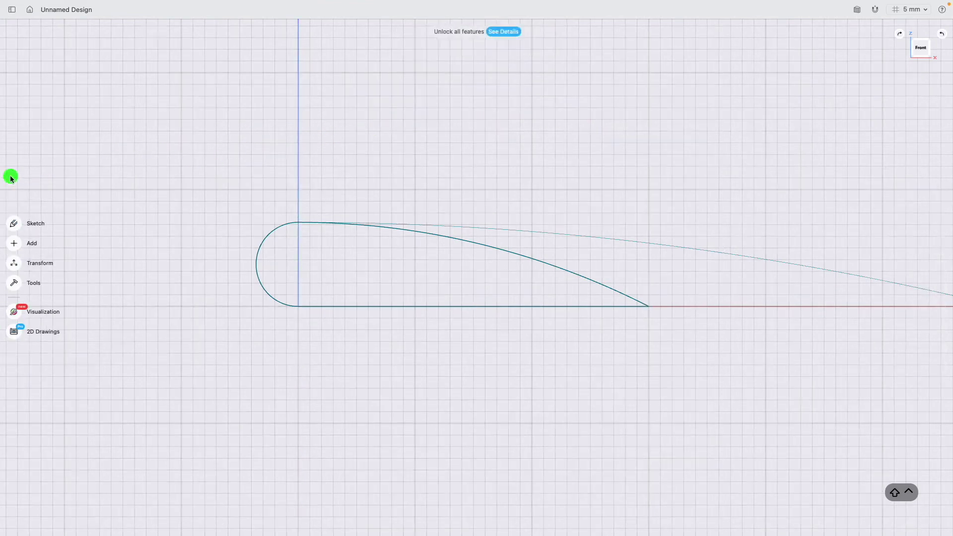
Step: Switch to an isometric view and zoom out until both aerofoil profiles are visible
{"action": "left_click", "coordinate": [929, 42]}
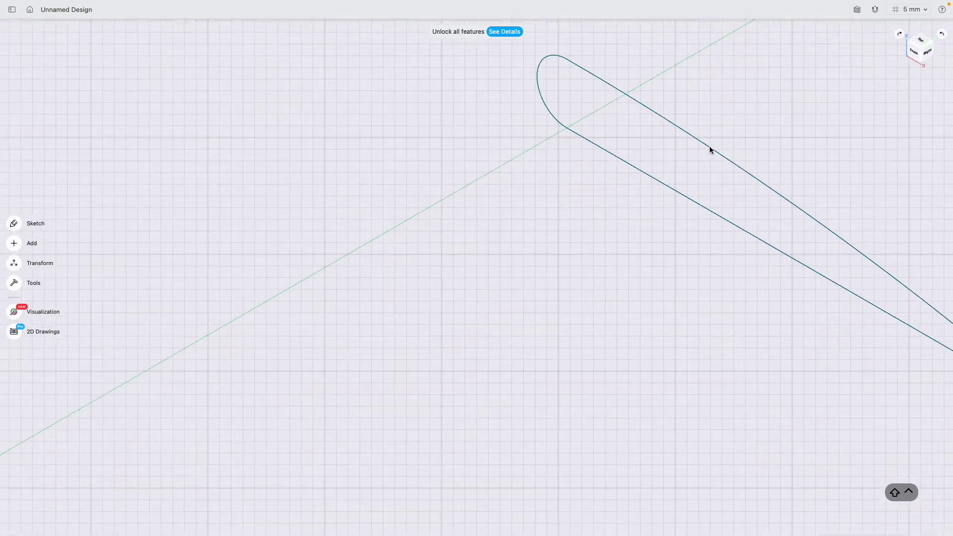
{"action": "scroll", "coordinate": [710, 145], "scroll_direction": "down", "scroll_amount": 10}
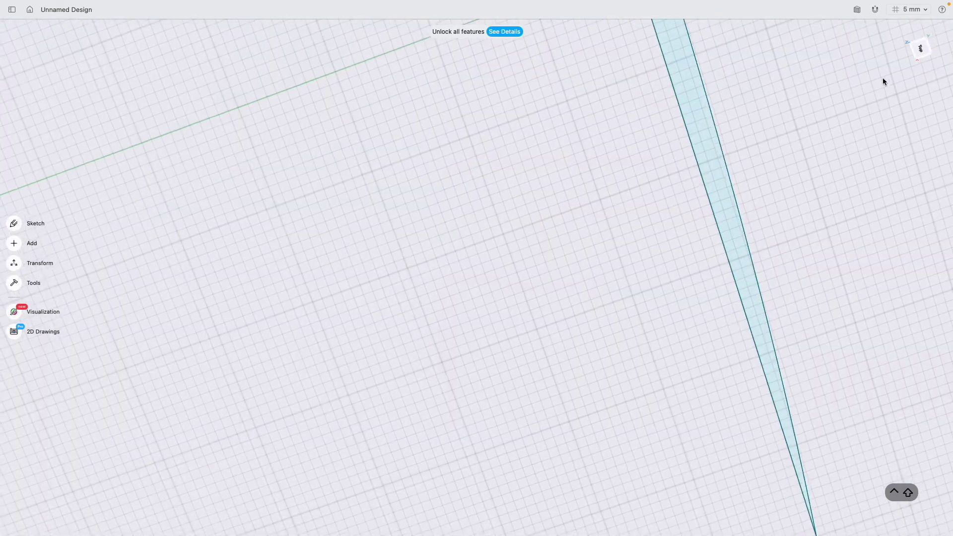
{"action": "left_click", "coordinate": [916, 59]}
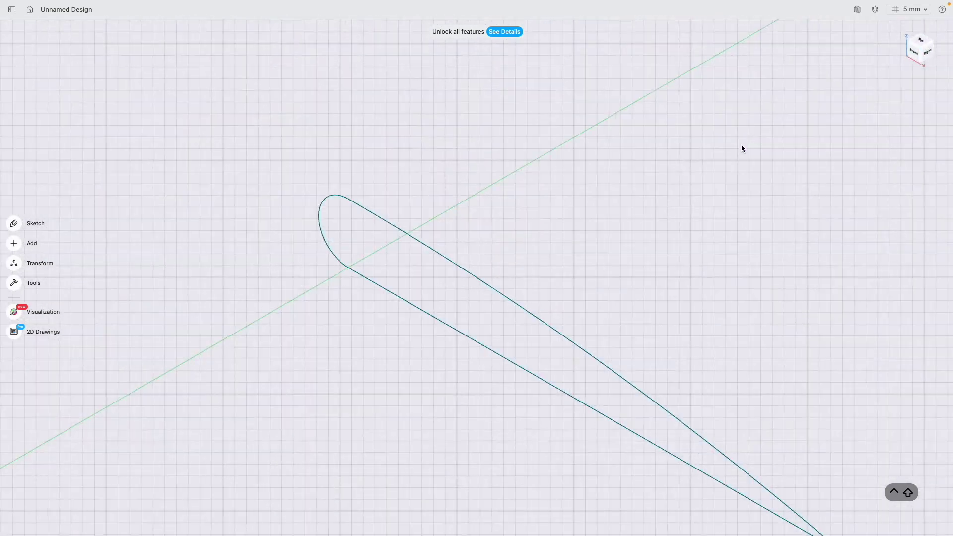
{"action": "left_click", "coordinate": [710, 190]}
{"action": "scroll", "coordinate": [707, 189], "scroll_direction": "down", "scroll_amount": 3}
{"action": "scroll", "coordinate": [707, 187], "scroll_direction": "down", "scroll_amount": 5}
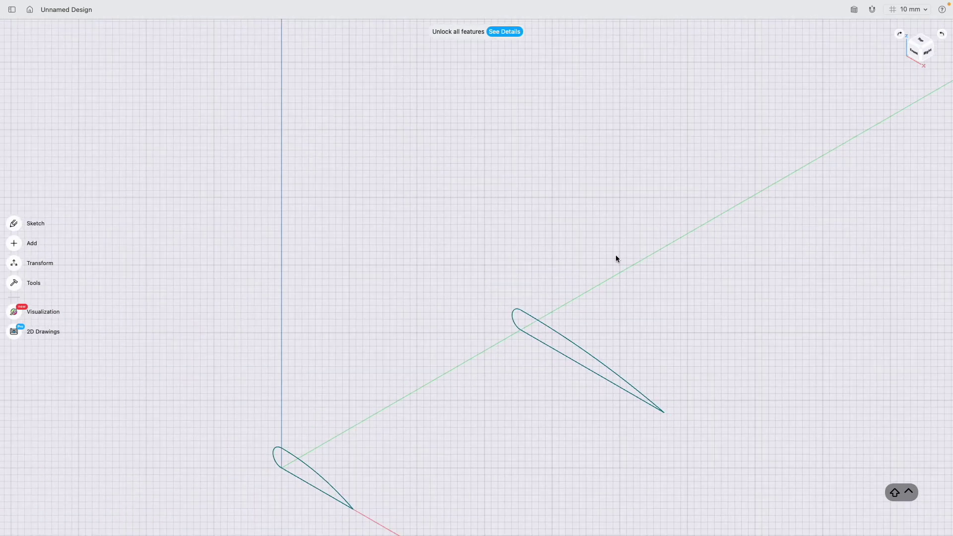
{"action": "scroll", "coordinate": [555, 313], "scroll_direction": "down", "scroll_amount": 4}
{"action": "scroll", "coordinate": [556, 313], "scroll_direction": "down", "scroll_amount": 4}
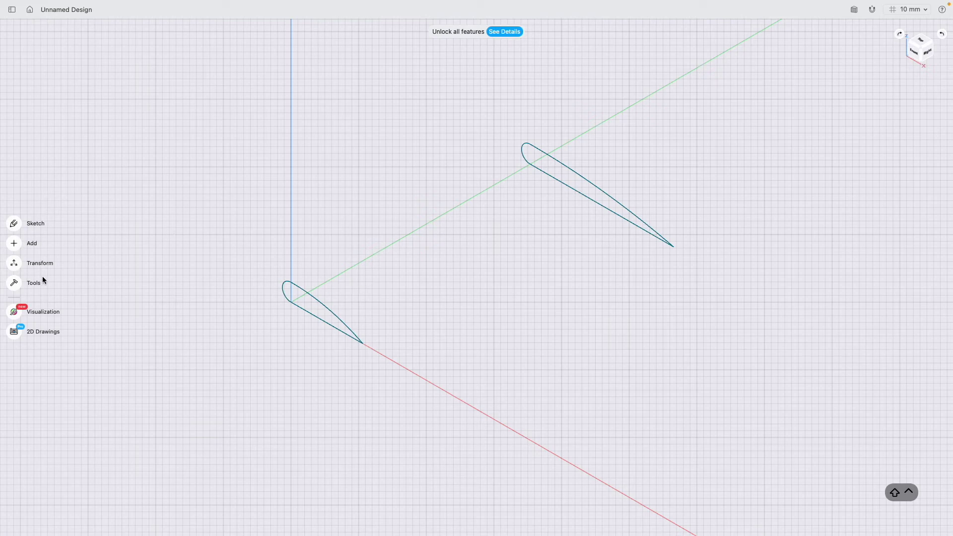
Step: Loft from the near large aerofoil to the smaller far aerofoil 500 mm away, forming the tapered wing
{"action": "left_click", "coordinate": [12, 243]}
{"action": "left_click", "coordinate": [16, 222]}
{"action": "left_click", "coordinate": [17, 284]}
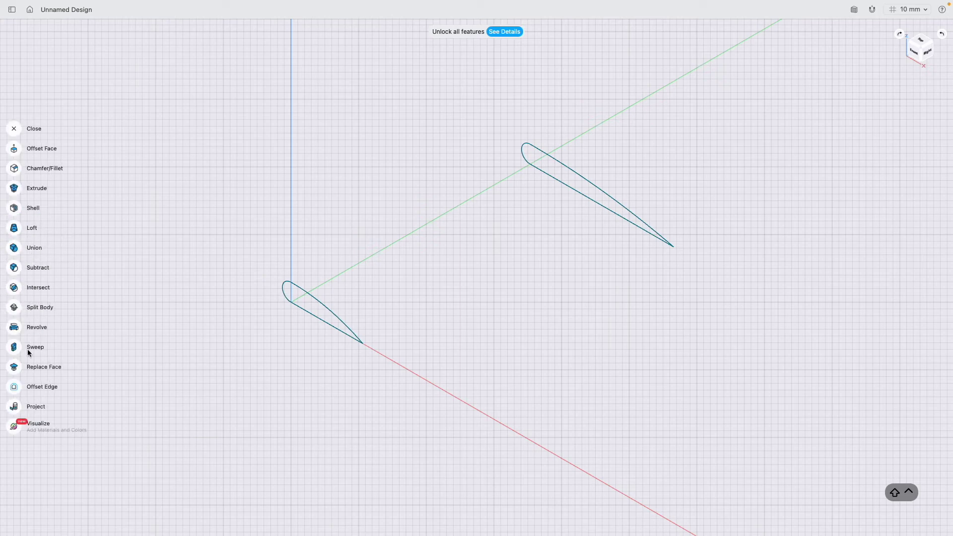
{"action": "left_click", "coordinate": [14, 228]}
{"action": "left_click", "coordinate": [296, 288]}
{"action": "left_click", "coordinate": [411, 367]}
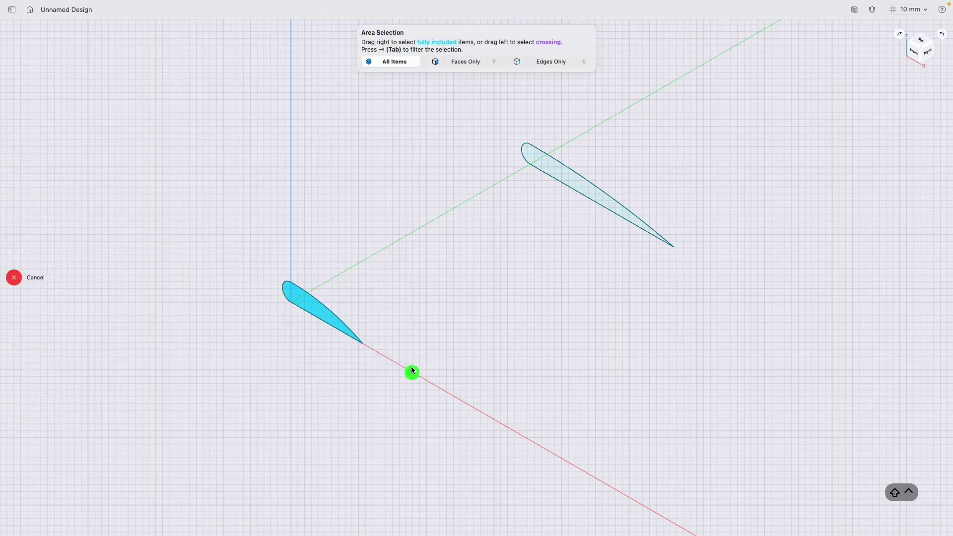
{"action": "left_click_drag", "start_coordinate": [490, 112], "coordinate": [688, 269]}
{"action": "left_click", "coordinate": [23, 270]}
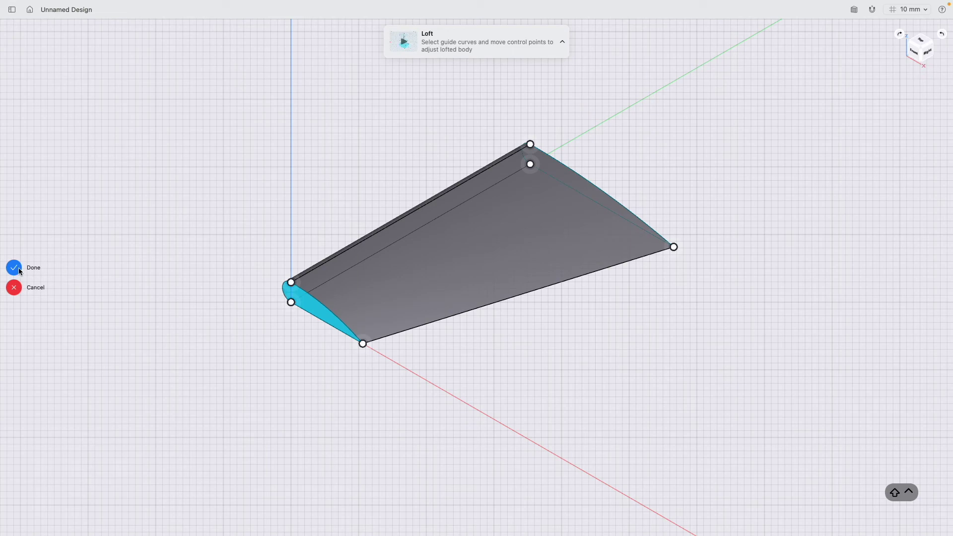
{"action": "left_click", "coordinate": [530, 336]}
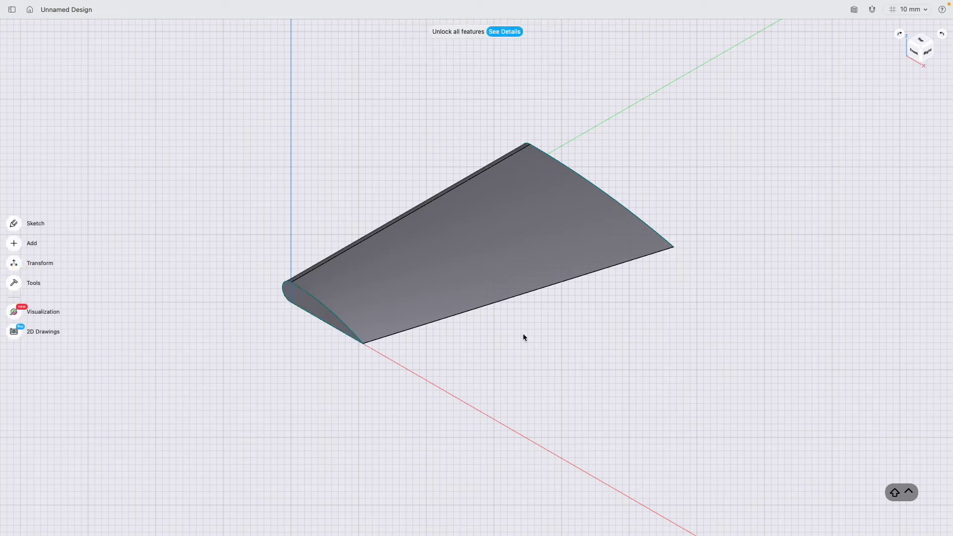
{"action": "scroll", "coordinate": [479, 338], "scroll_direction": "up", "scroll_amount": 5}
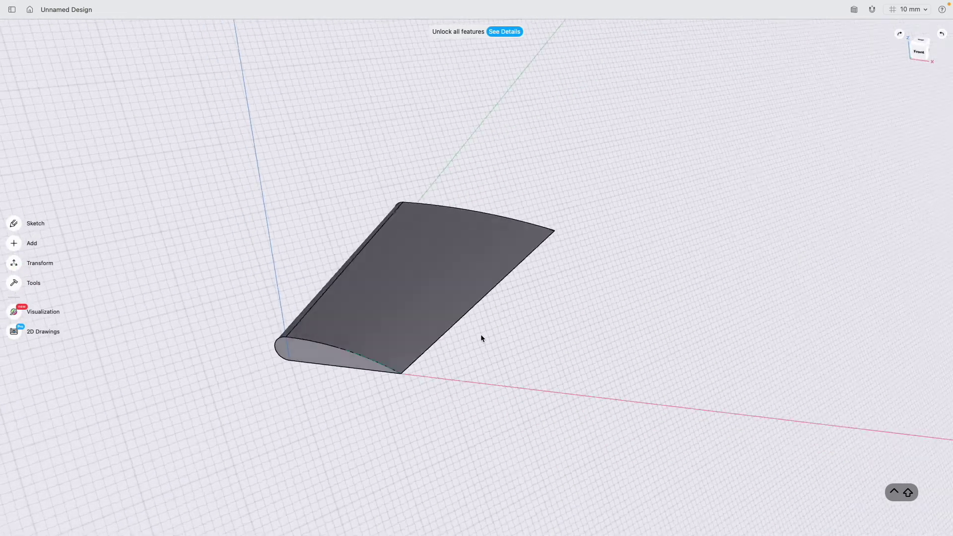
{"action": "scroll", "coordinate": [481, 338], "scroll_direction": "right", "scroll_amount": 10}
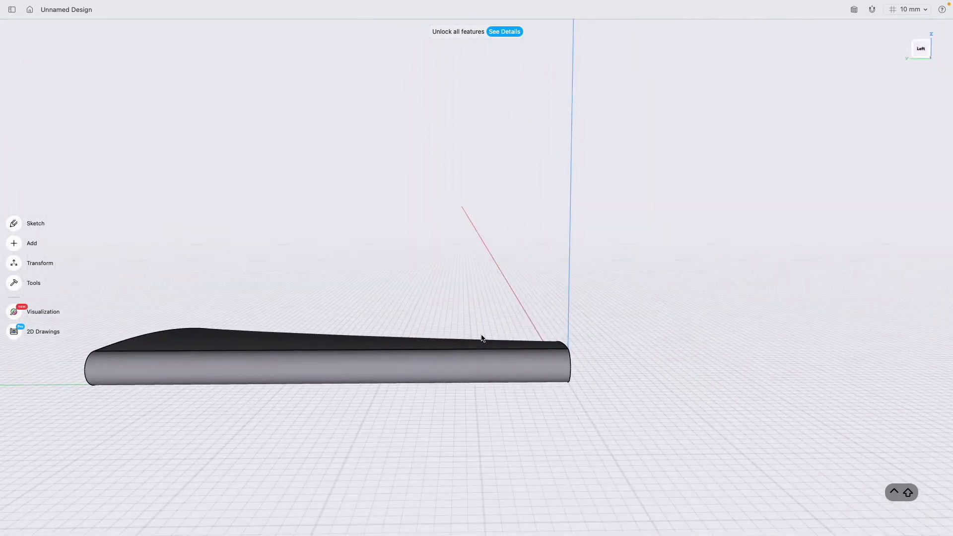
{"action": "scroll", "coordinate": [481, 338], "scroll_direction": "left", "scroll_amount": 10}
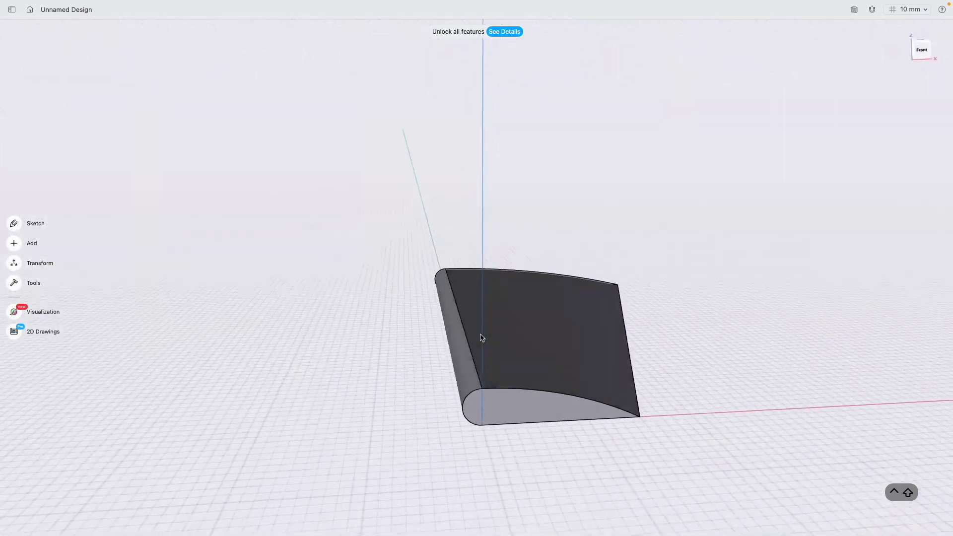
{"action": "scroll", "coordinate": [481, 338], "scroll_direction": "left", "scroll_amount": 10}
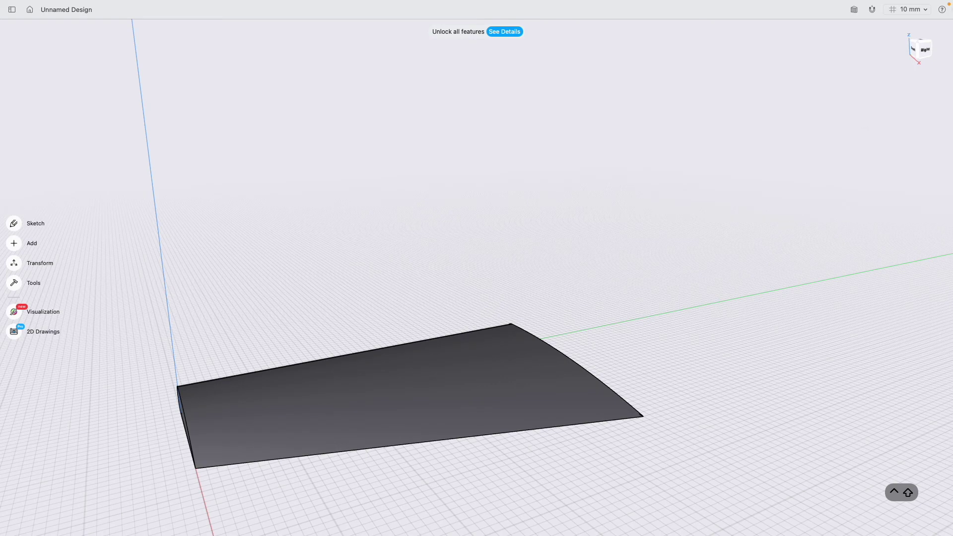
{"action": "left_click", "coordinate": [917, 44]}
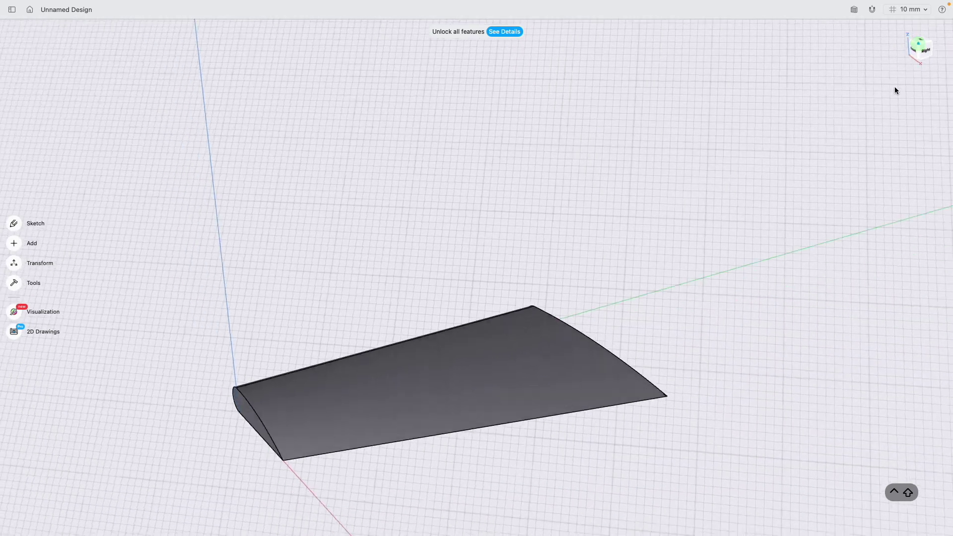
{"action": "scroll", "coordinate": [553, 276], "scroll_direction": "left", "scroll_amount": 10}
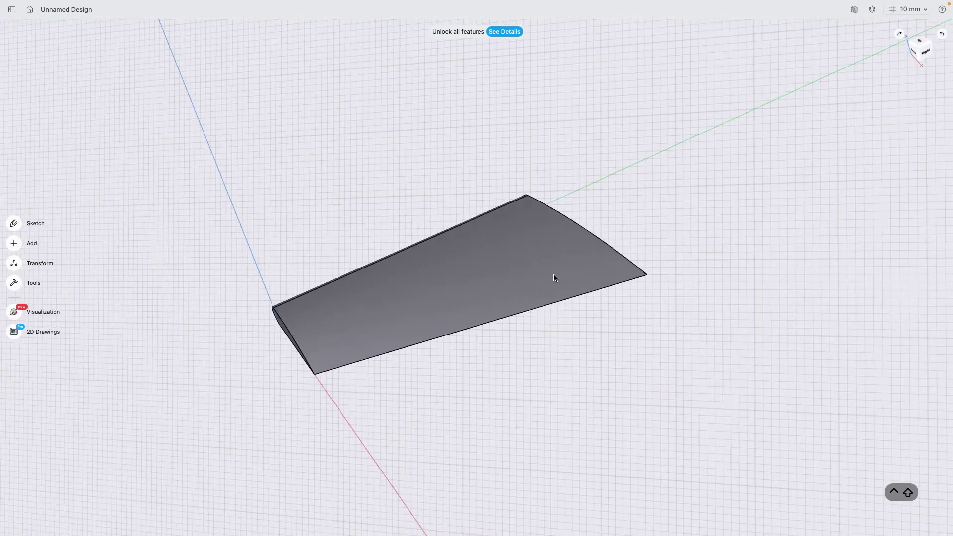
{"action": "scroll", "coordinate": [554, 277], "scroll_direction": "left", "scroll_amount": 10}
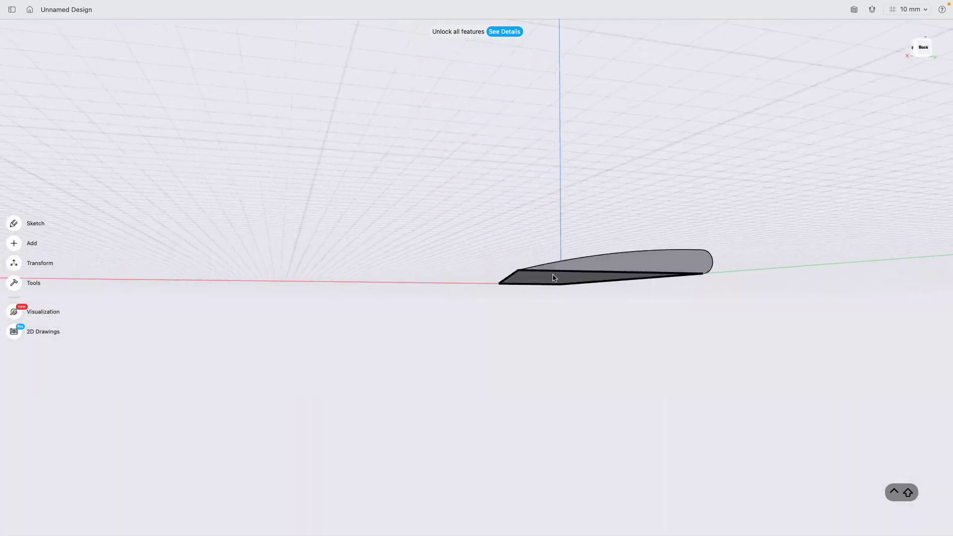
{"action": "scroll", "coordinate": [554, 277], "scroll_direction": "left", "scroll_amount": 10}
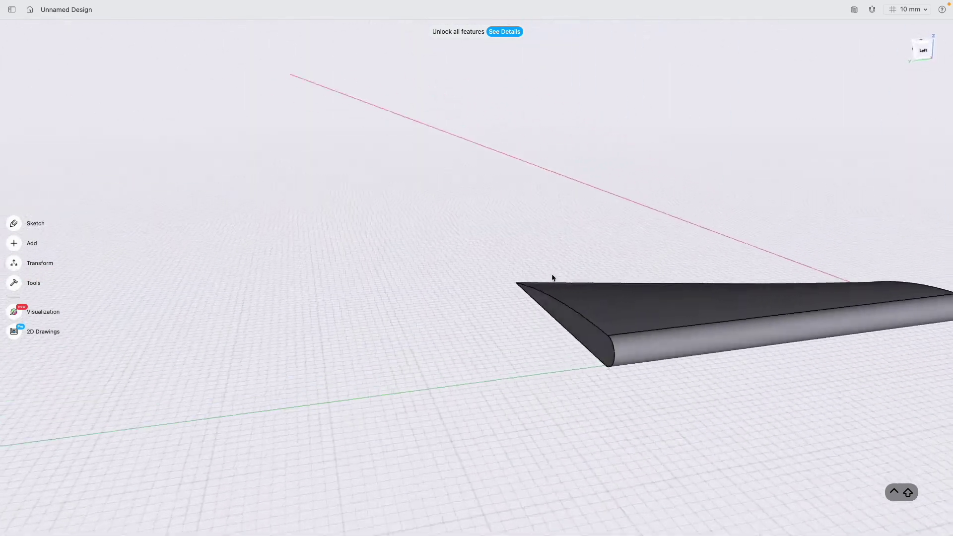
{"action": "scroll", "coordinate": [554, 277], "scroll_direction": "left", "scroll_amount": 10}
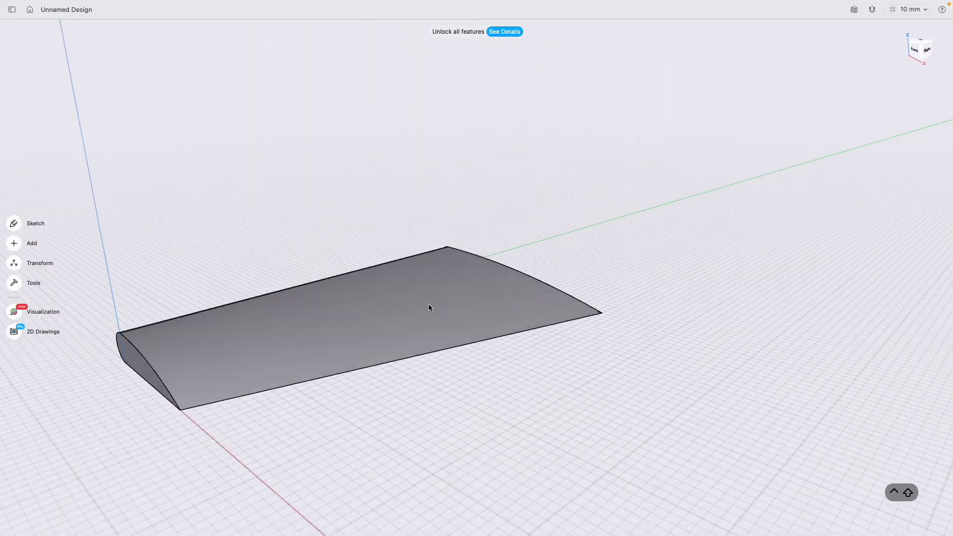
{"action": "scroll", "coordinate": [472, 303], "scroll_direction": "left", "scroll_amount": 10}
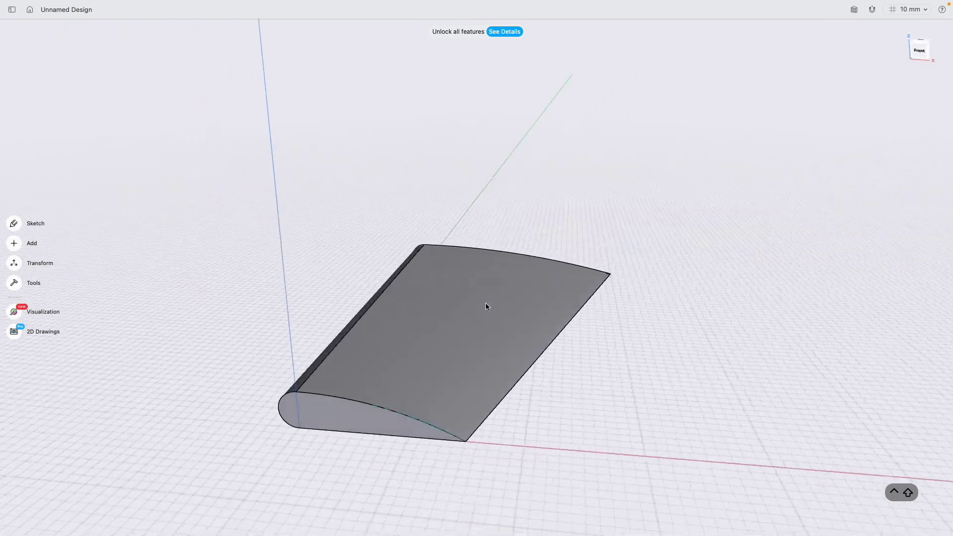
{"action": "left_click", "coordinate": [916, 41]}
{"action": "scroll", "coordinate": [496, 281], "scroll_direction": "down", "scroll_amount": 5, "text": "shift"}
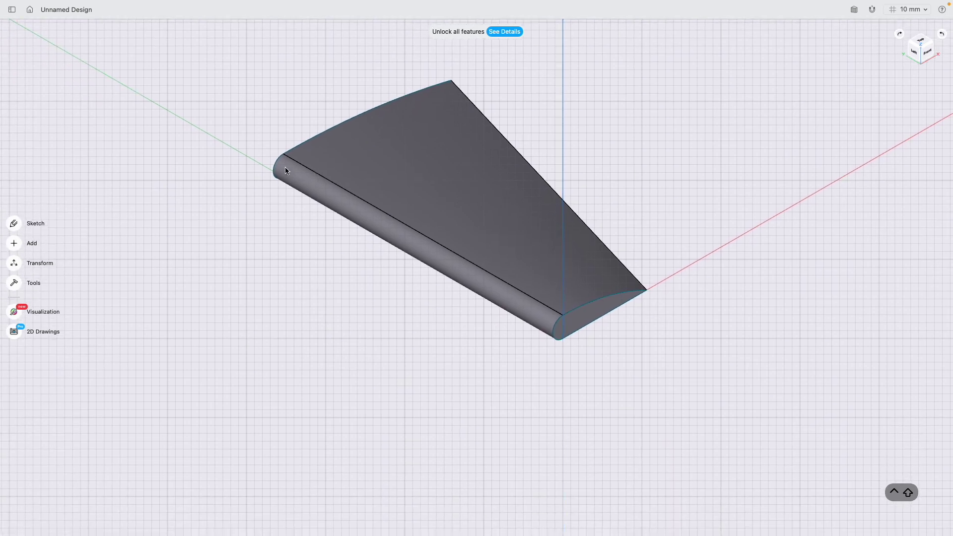
{"action": "scroll", "coordinate": [496, 188], "scroll_direction": "down", "scroll_amount": 2, "text": "shift"}
{"action": "scroll", "coordinate": [500, 189], "scroll_direction": "down", "scroll_amount": 2, "text": "shift"}
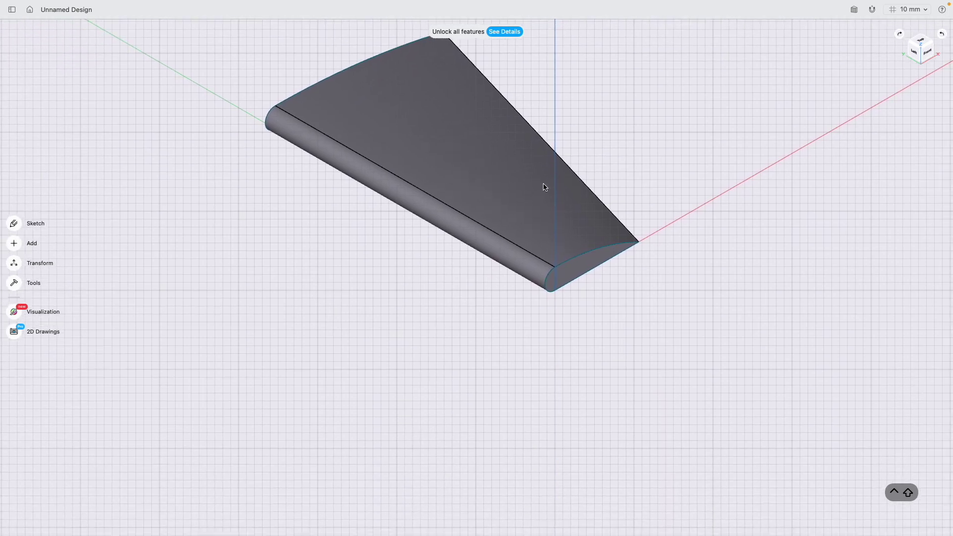
{"action": "scroll", "coordinate": [549, 192], "scroll_direction": "right", "scroll_amount": 3, "text": "shift"}
{"action": "scroll", "coordinate": [552, 197], "scroll_direction": "up", "scroll_amount": 10}
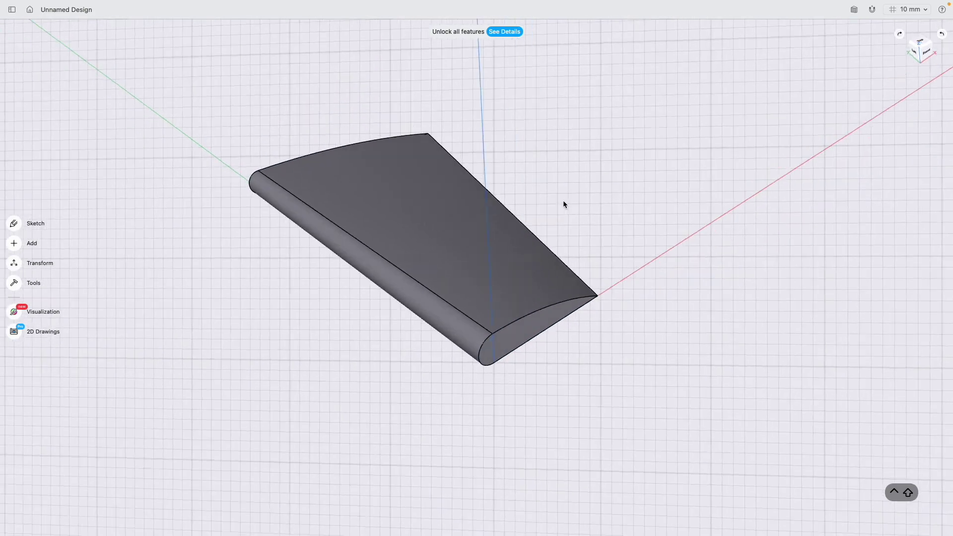
{"action": "scroll", "coordinate": [553, 197], "scroll_direction": "right", "scroll_amount": 10}
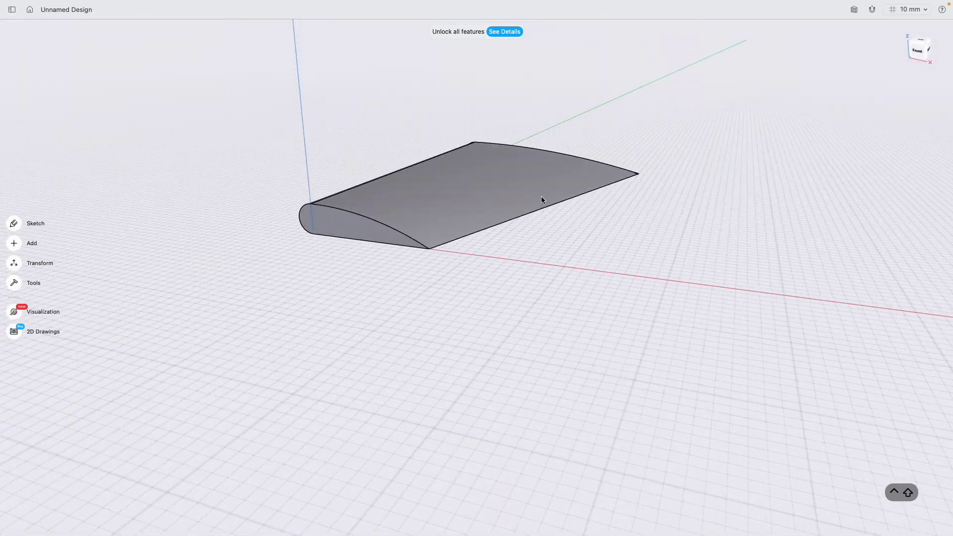